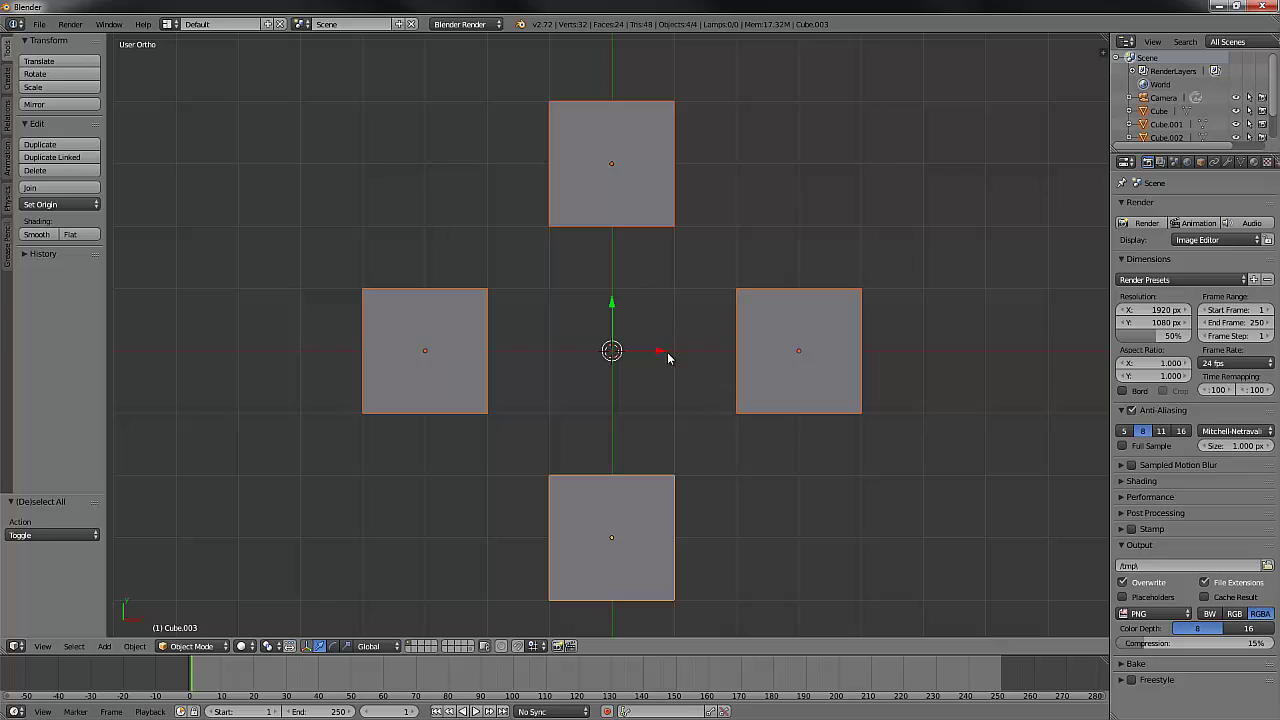
Try rotating the four selected cubes together about their common centre
key(r)
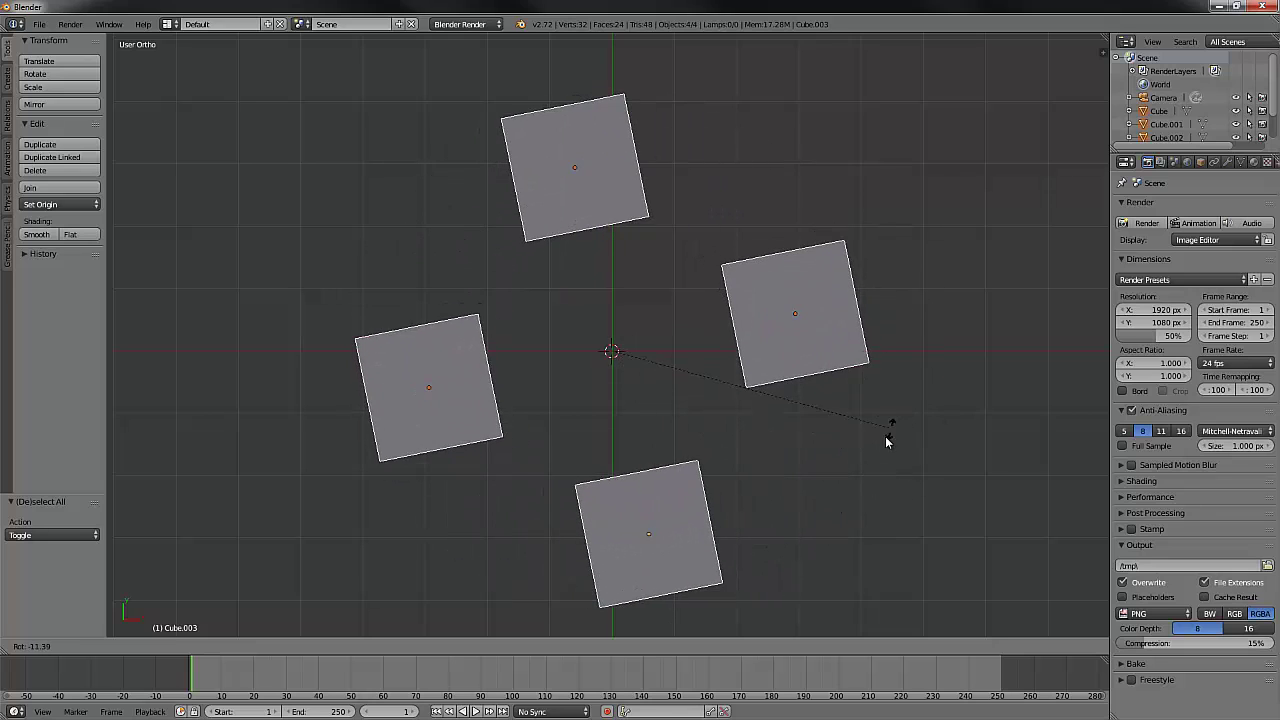
right_click(855, 478)
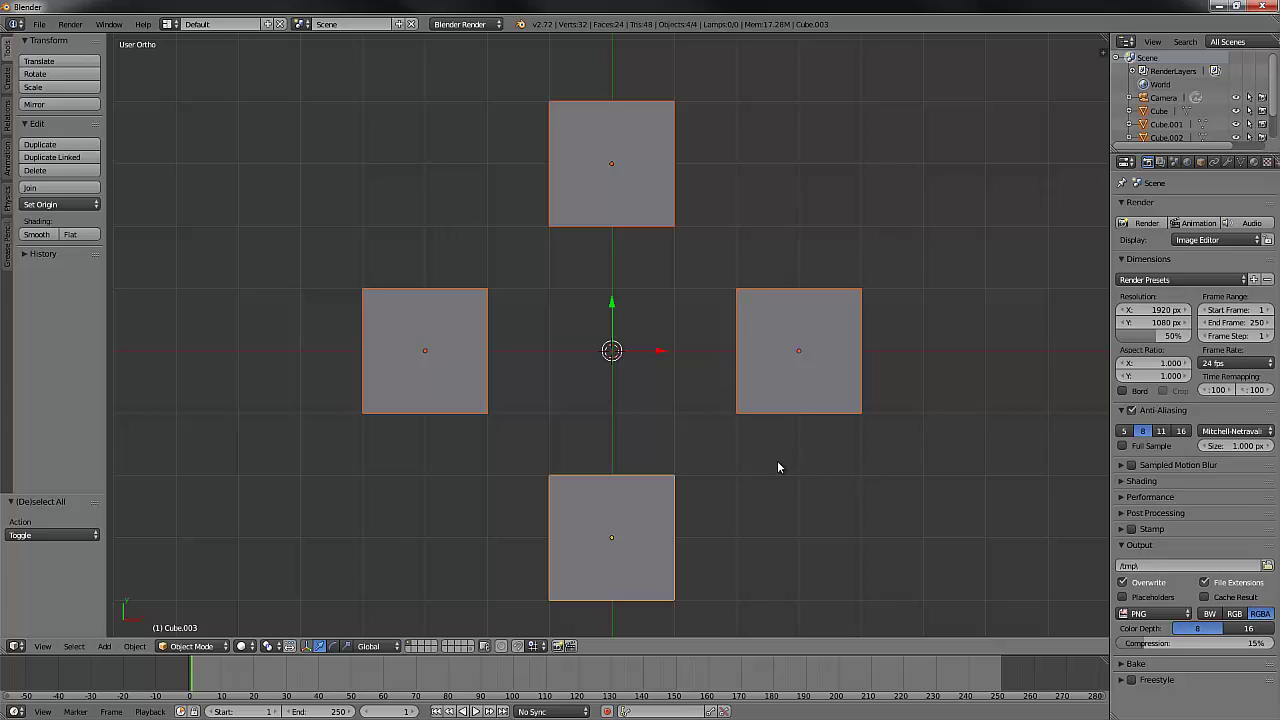
Delete the cube on the positive X axis and the cube on the positive Y axis
right_click(782, 378)
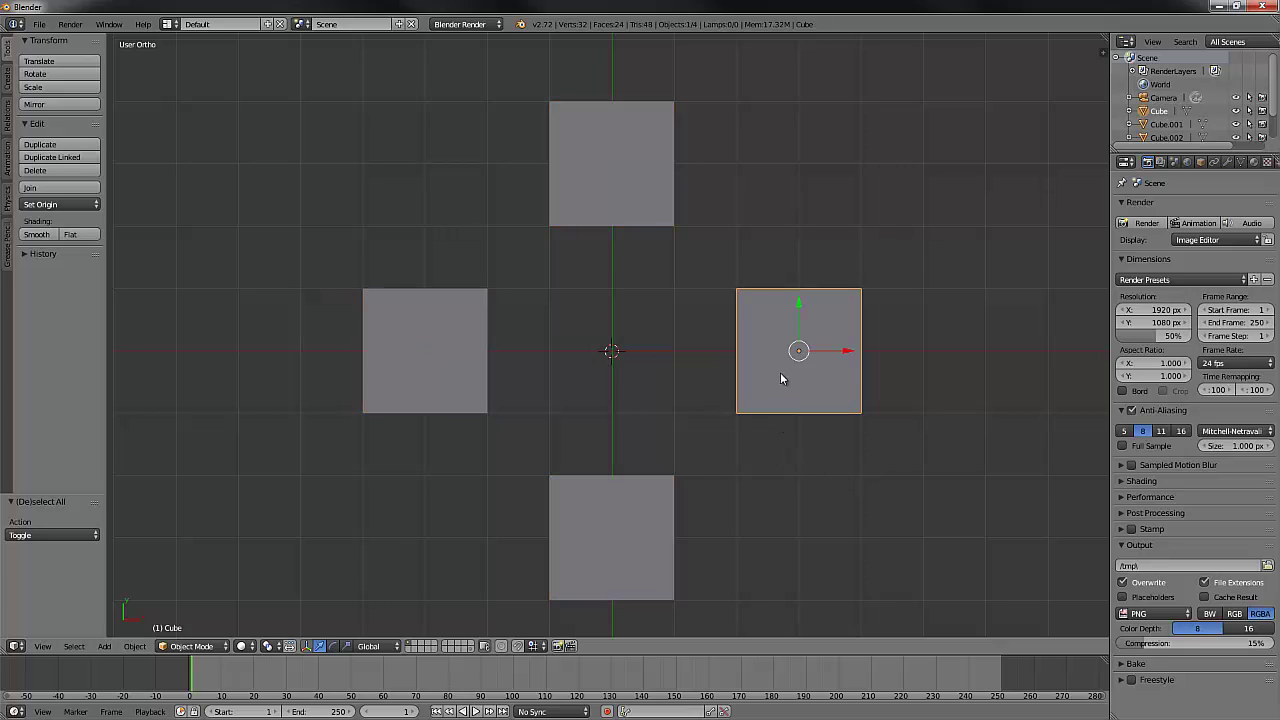
shift+right_click(614, 206)
key(x)
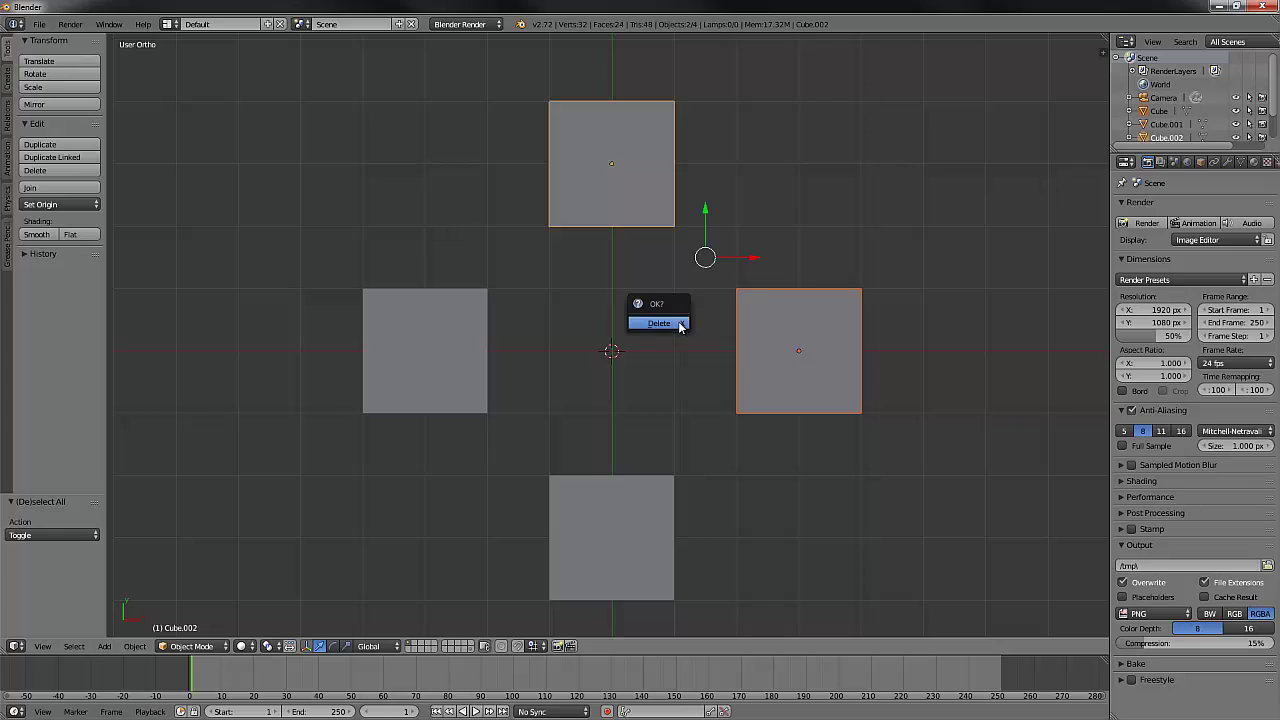
click(660, 323)
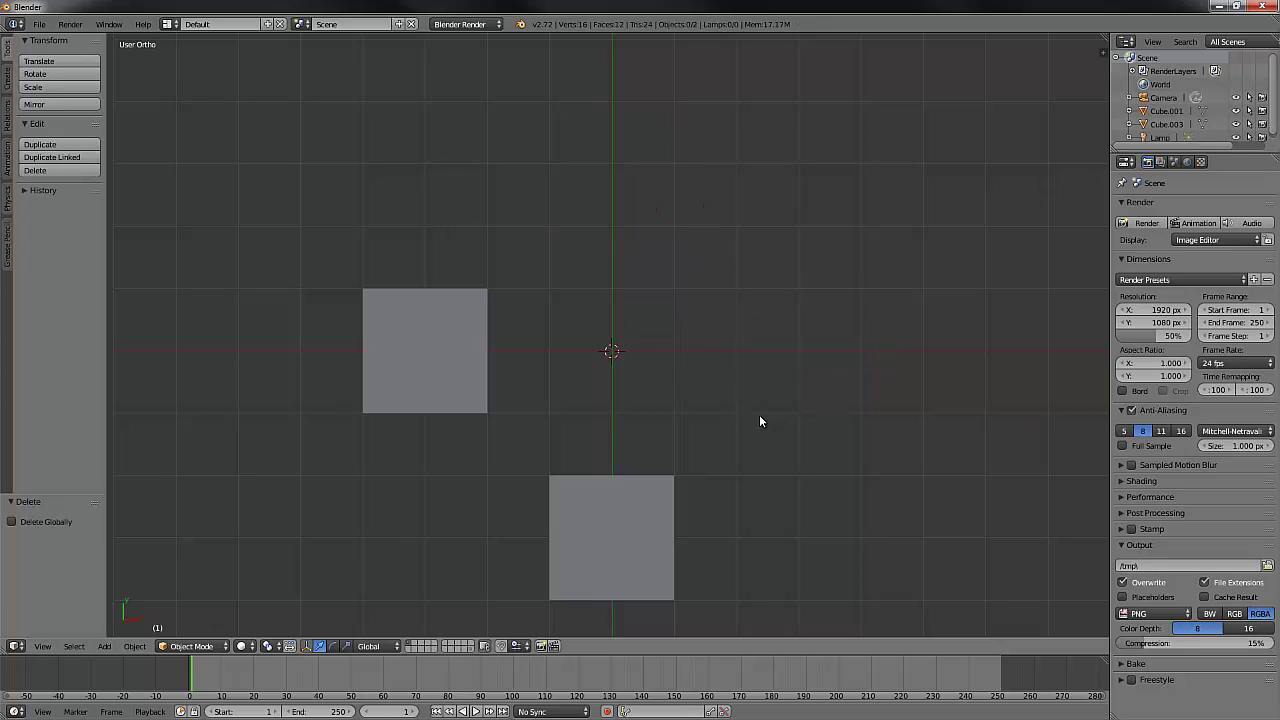
Box-select the two remaining cubes and try rotating and scaling them about the point midway between them
key(b)
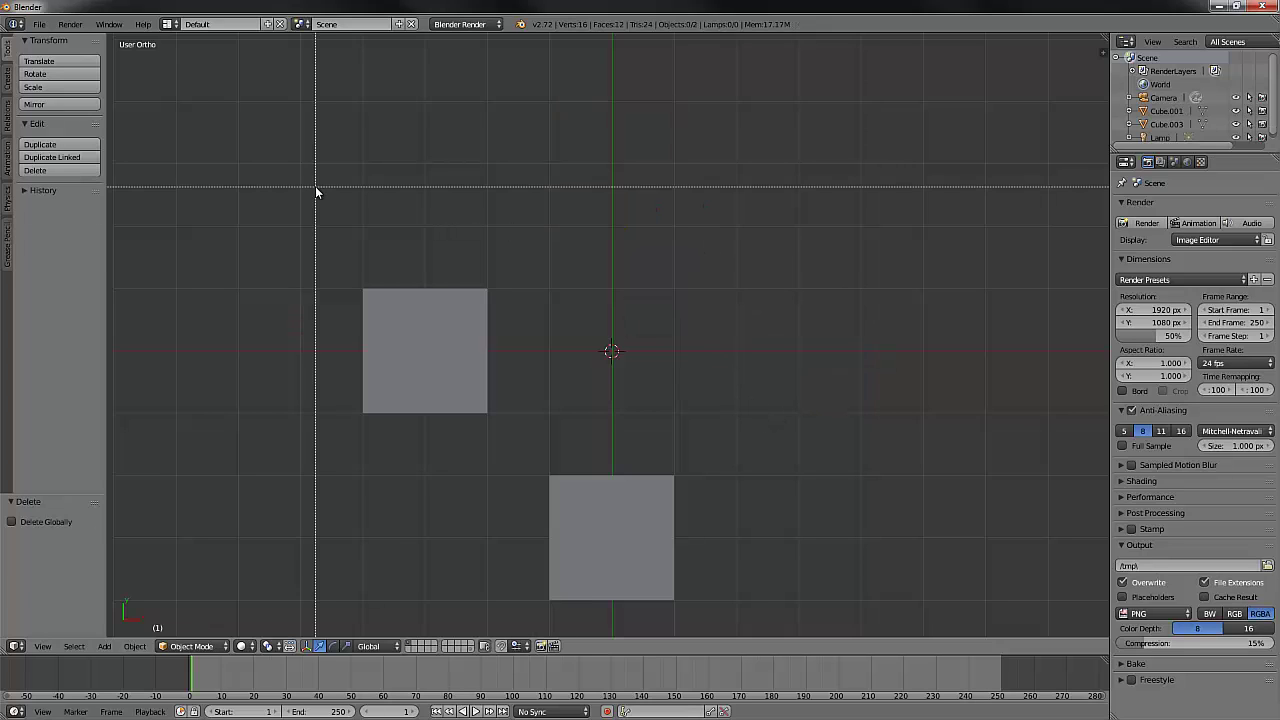
drag(315, 186, 786, 628)
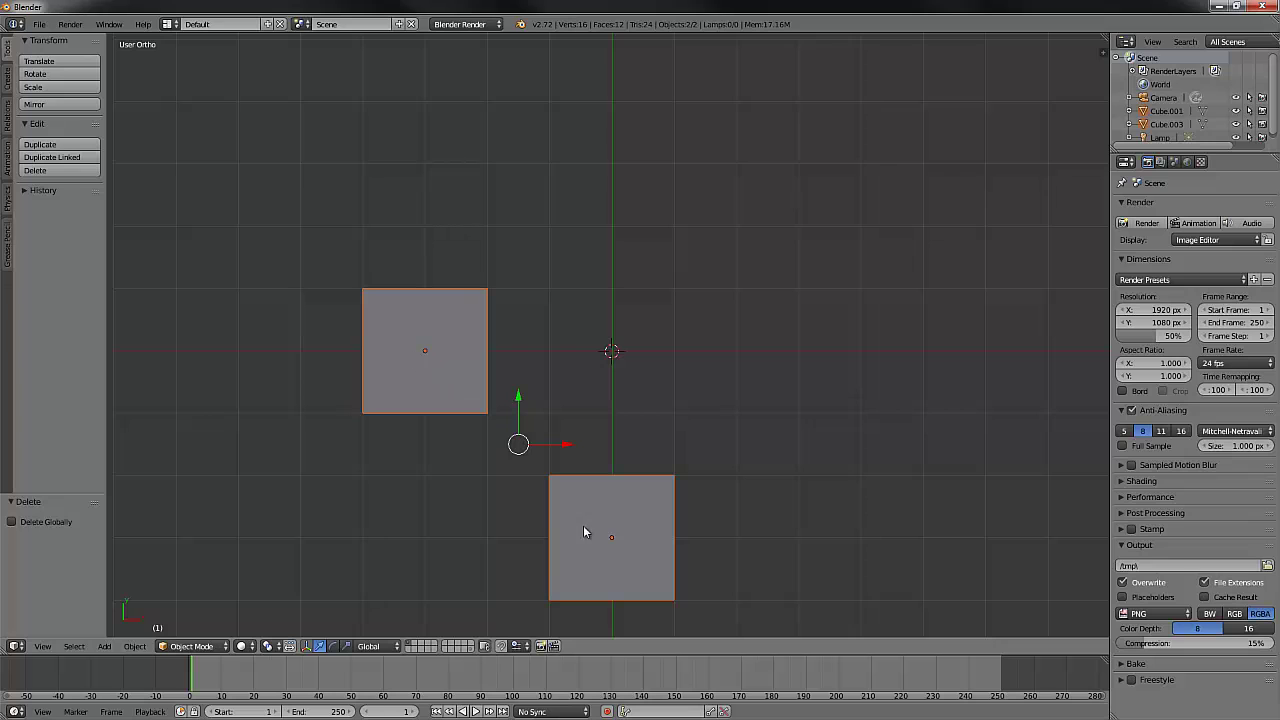
key(r)
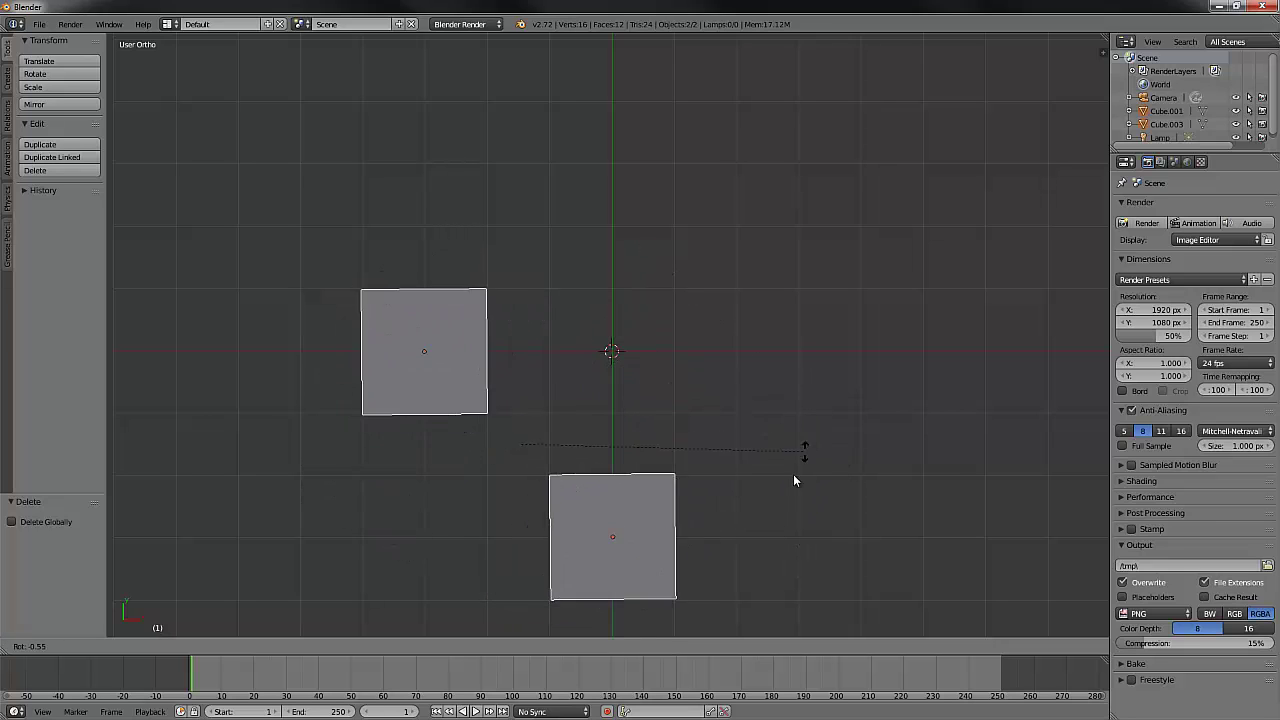
right_click(797, 462)
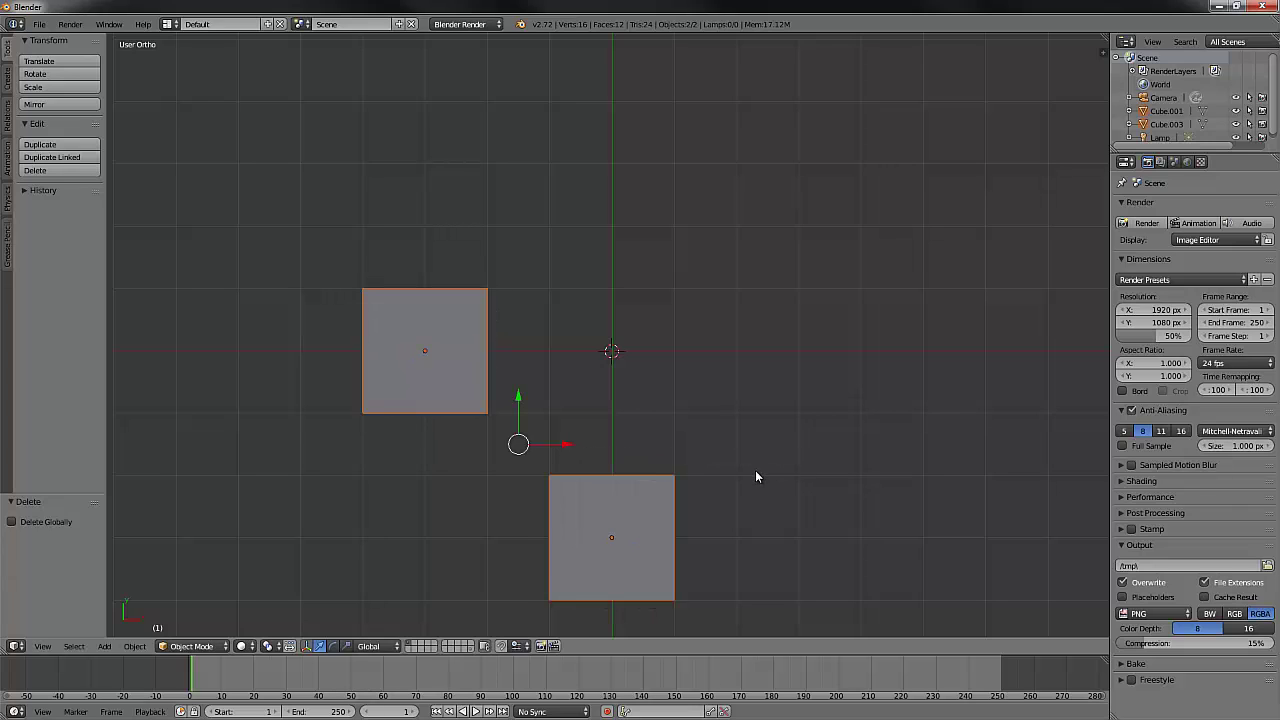
key(s)
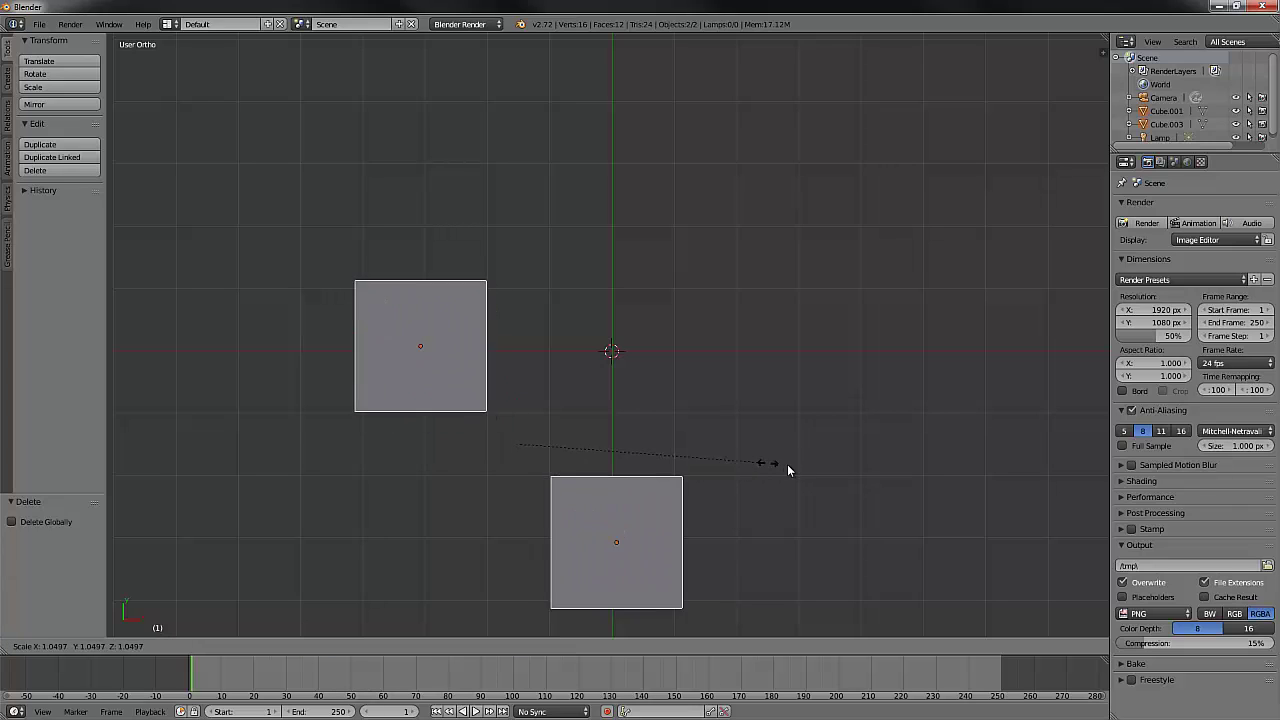
right_click(731, 464)
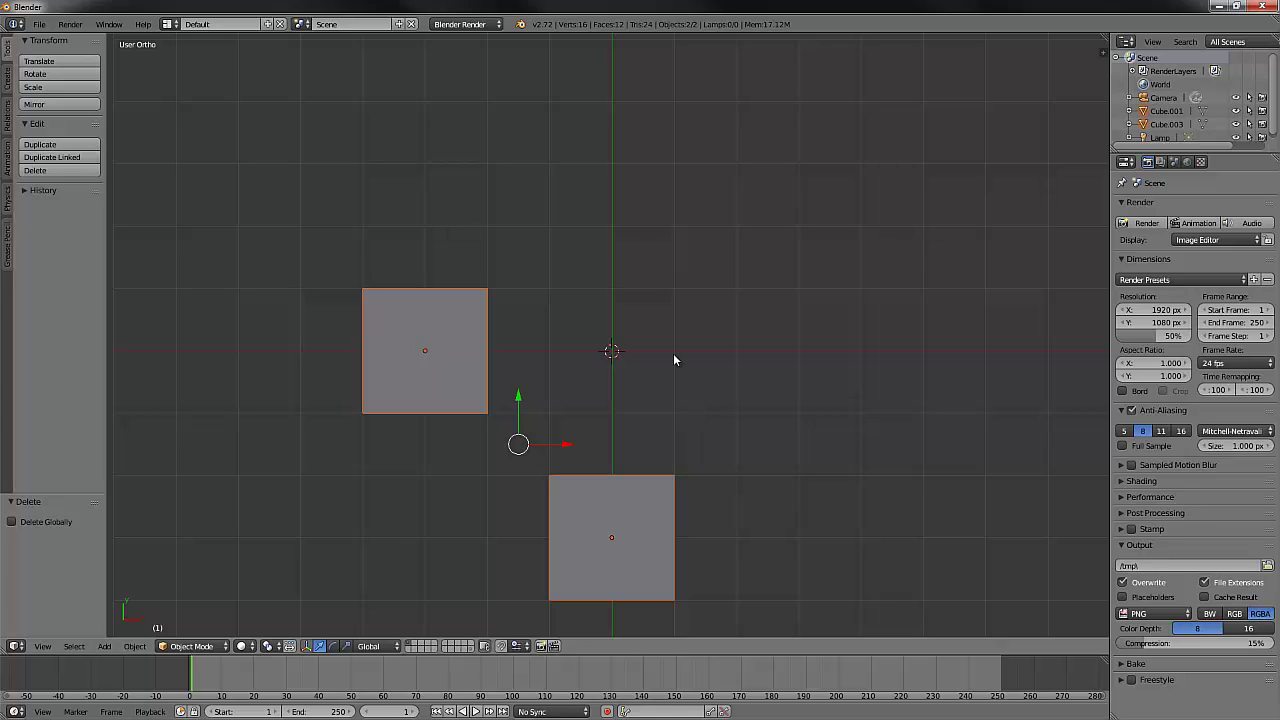
Delete the cube on the negative Y axis
right_click(629, 507)
key(x)
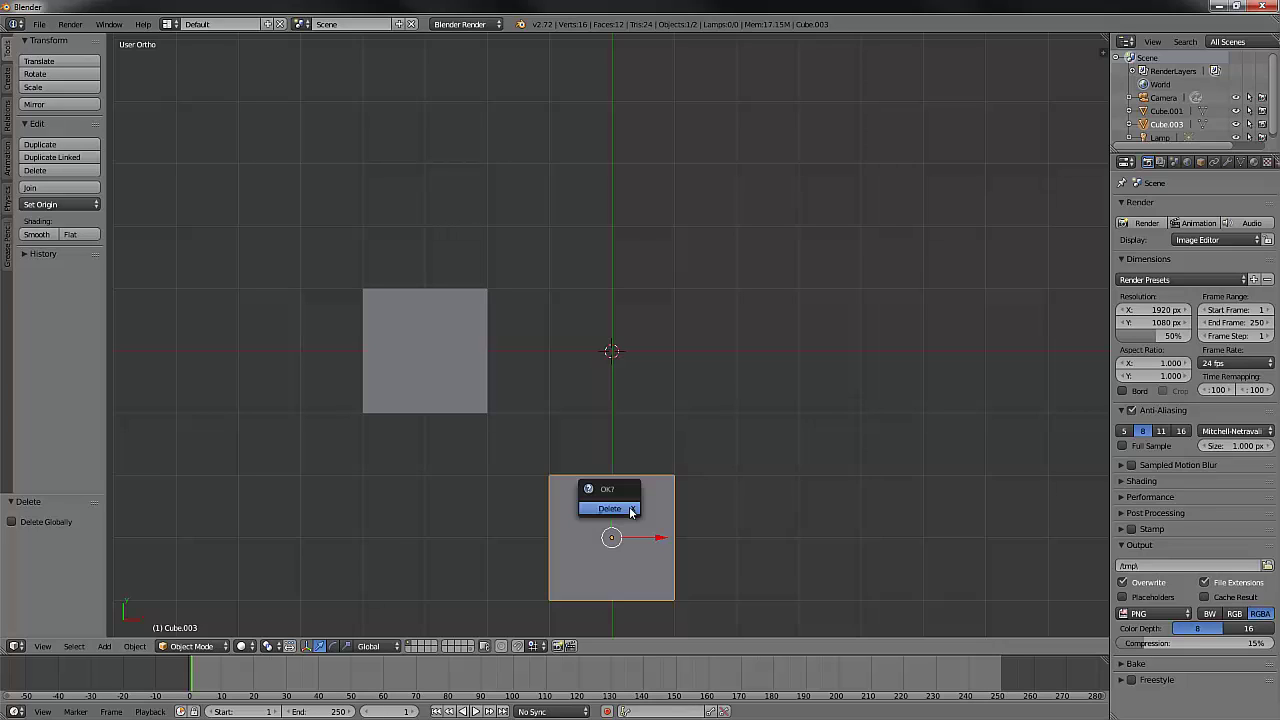
click(629, 506)
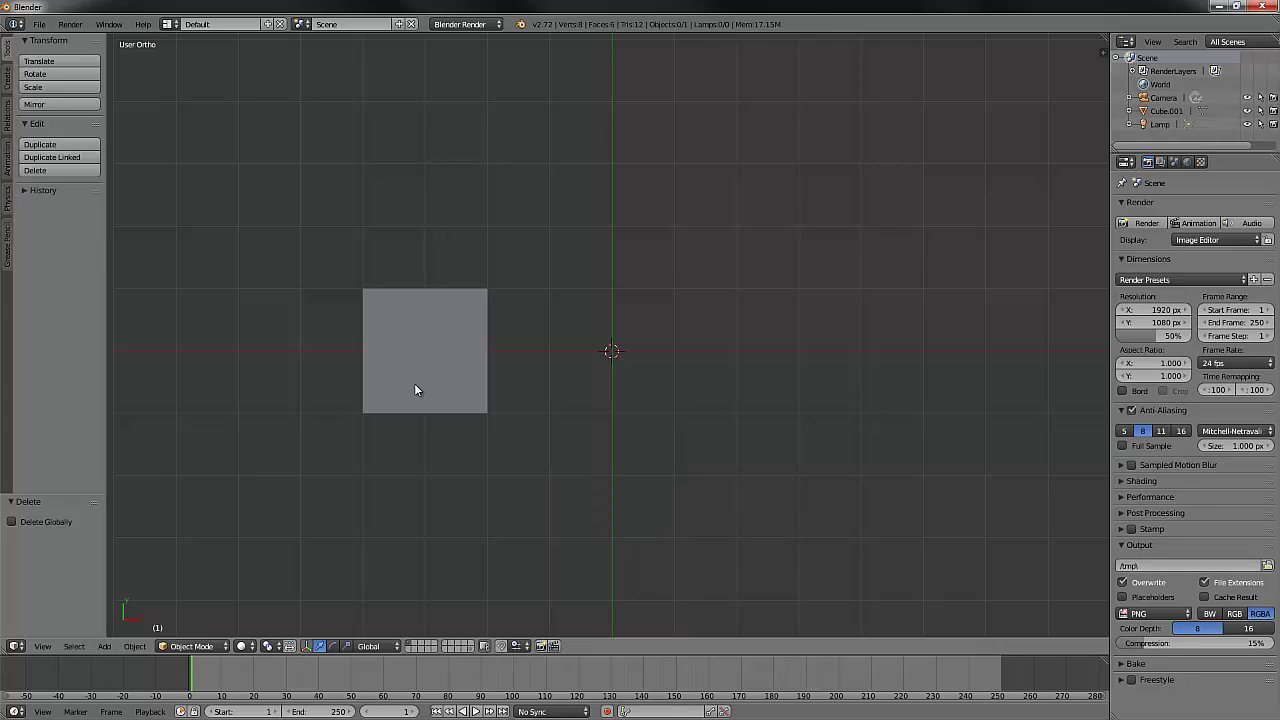
Duplicate the remaining cube's mesh about 6.04 units along X within Edit Mode, and return to Object Mode
right_click(421, 352)
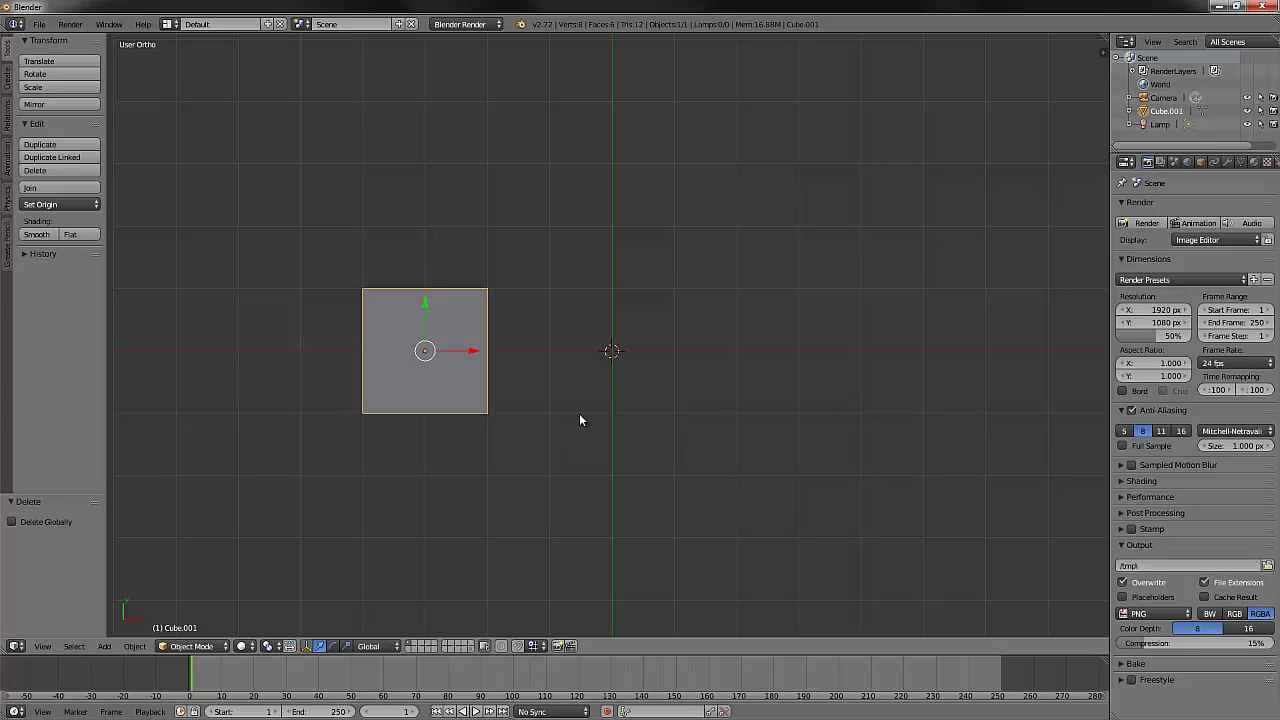
key(Tab)
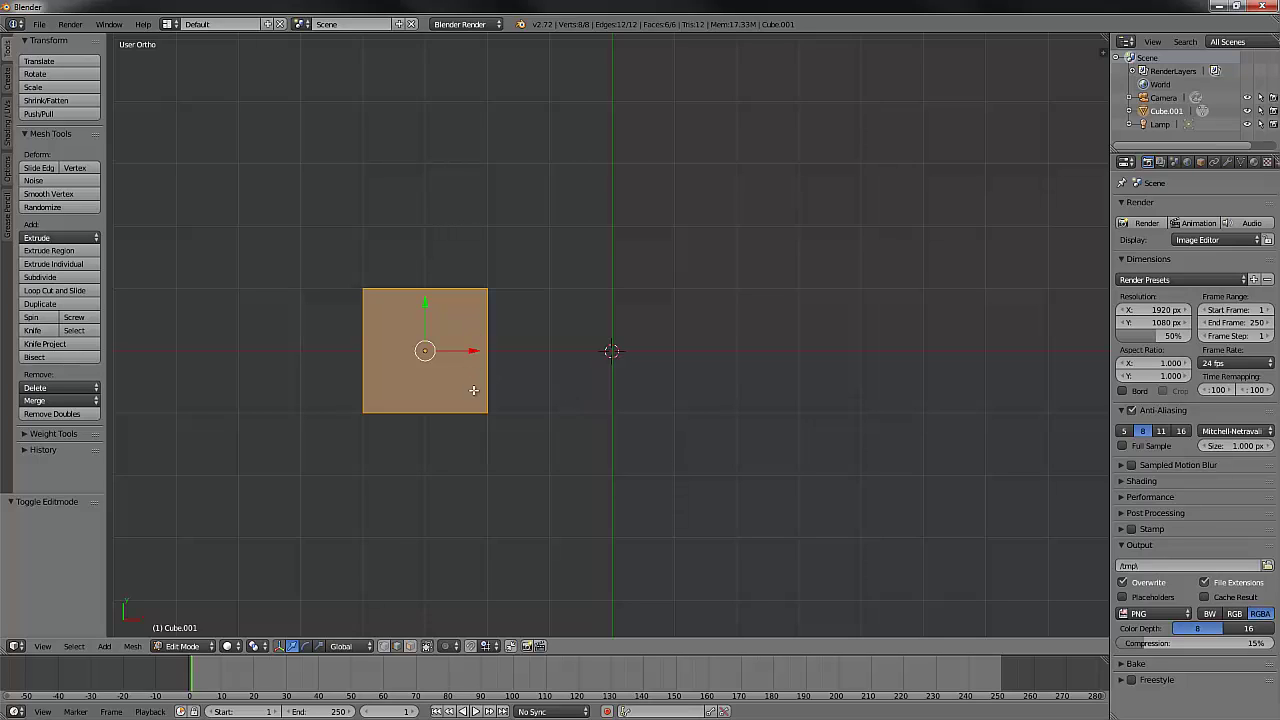
key(e)
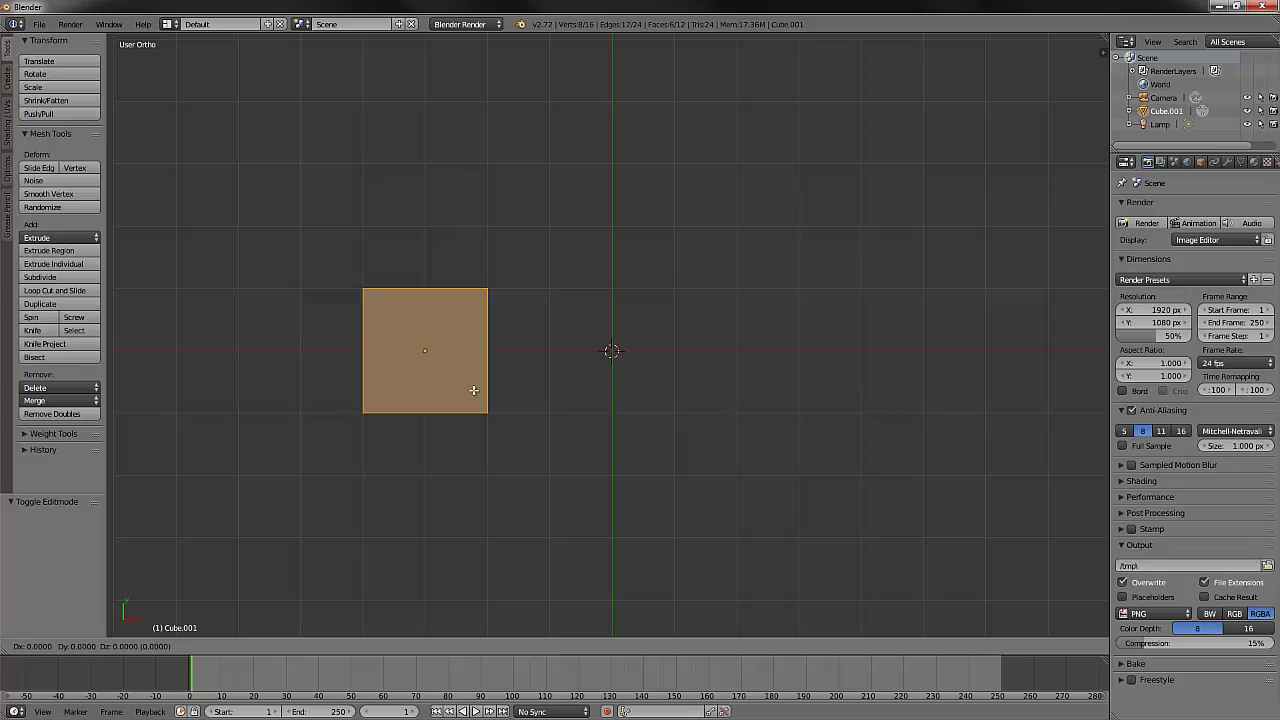
key(x)
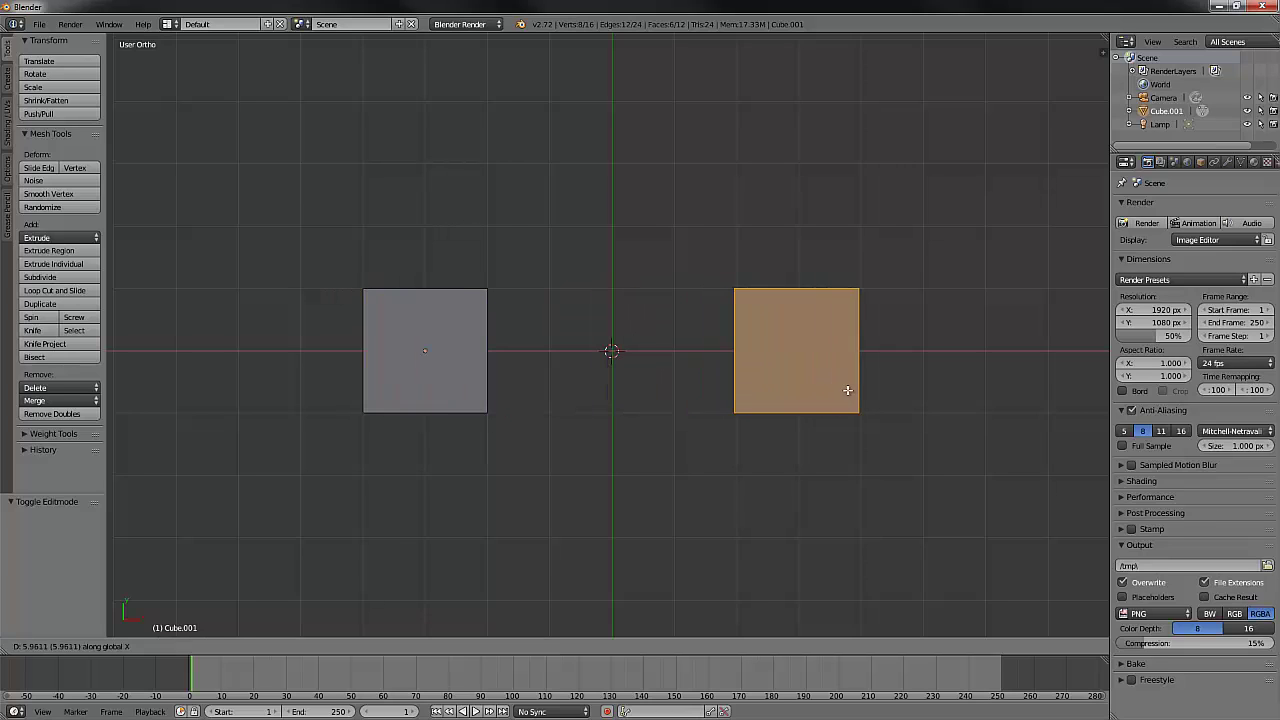
click(849, 390)
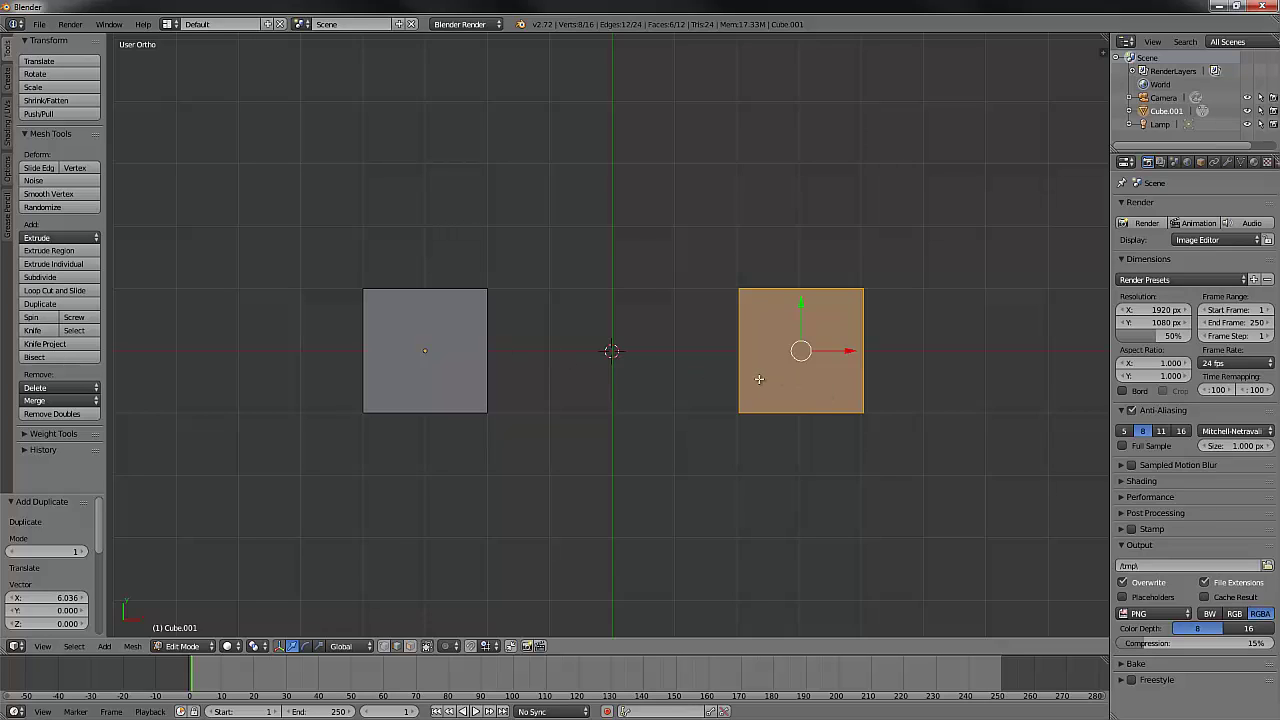
key(Tab)
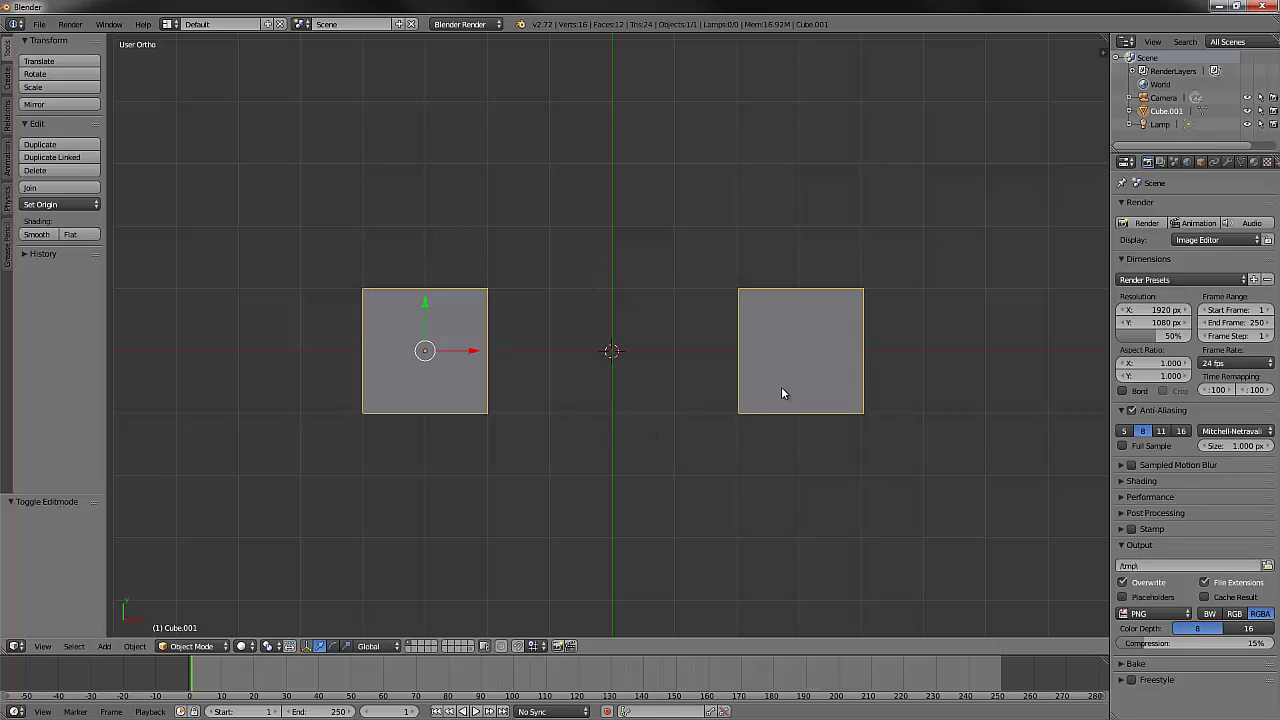
Box-select both cubes in Edit Mode, try rotating them together, and go back to Object Mode
key(Tab)
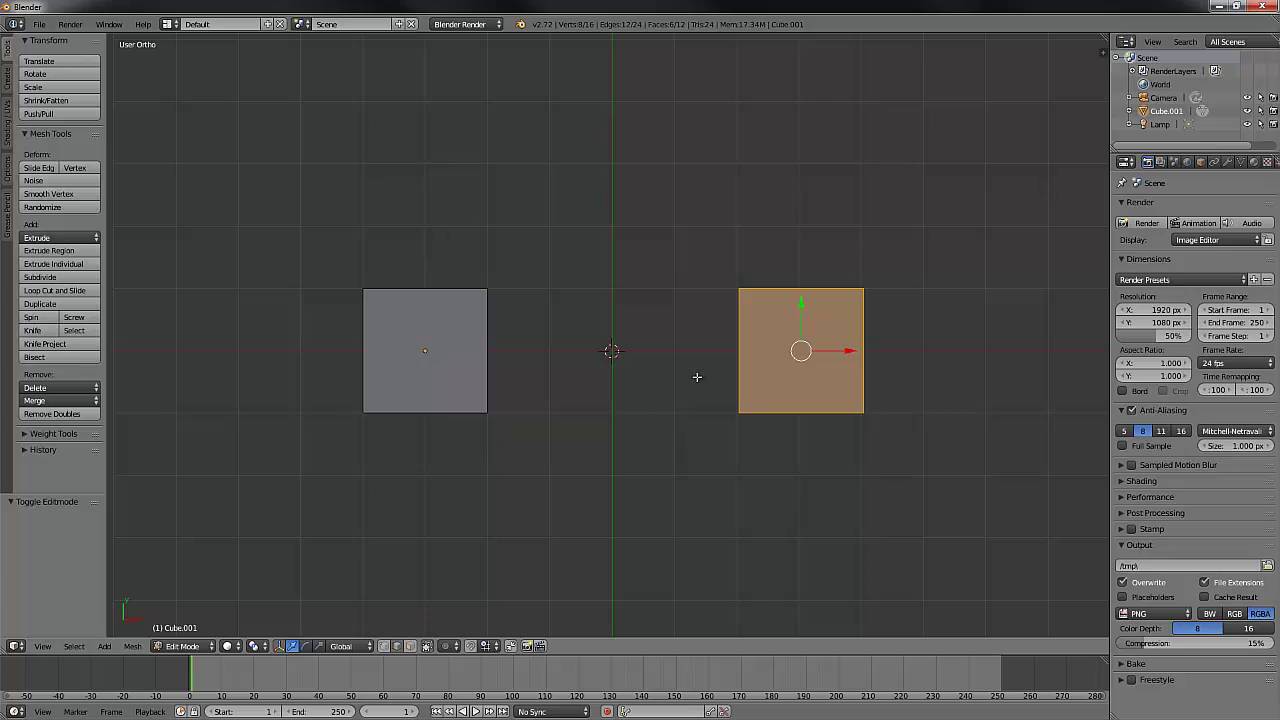
drag(304, 232, 896, 472)
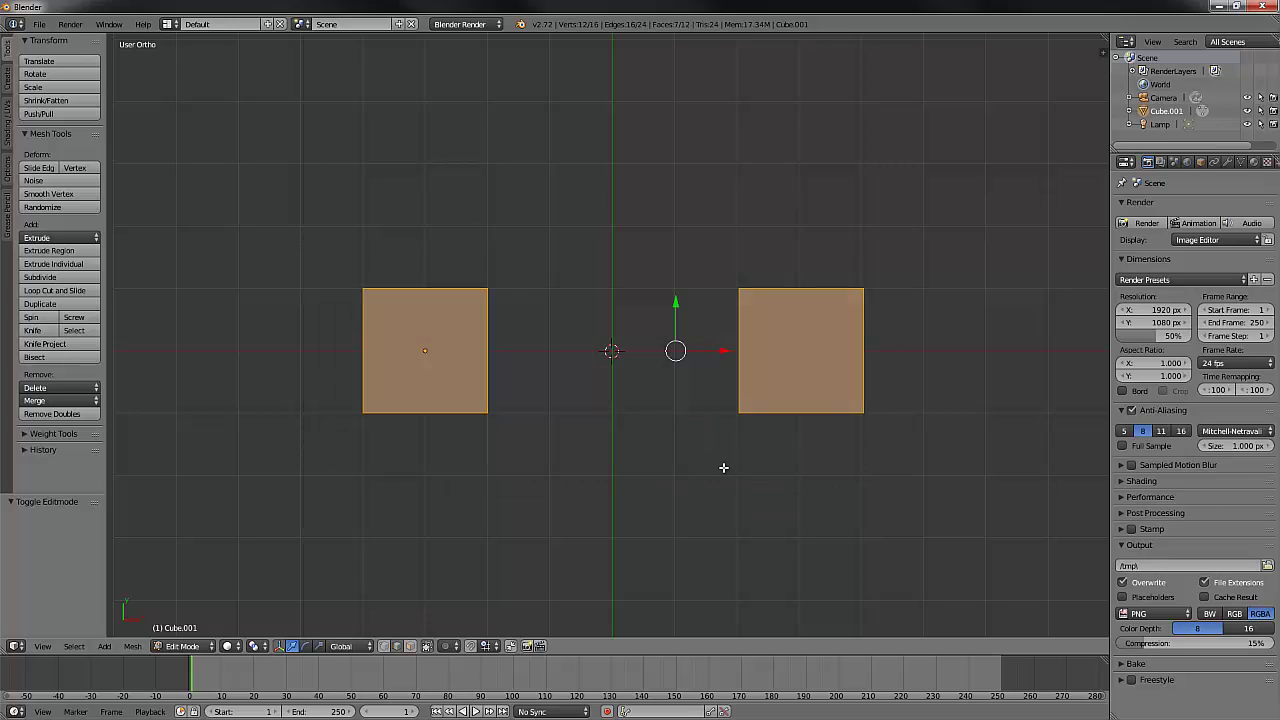
key(r)
key(Escape)
key(Tab)
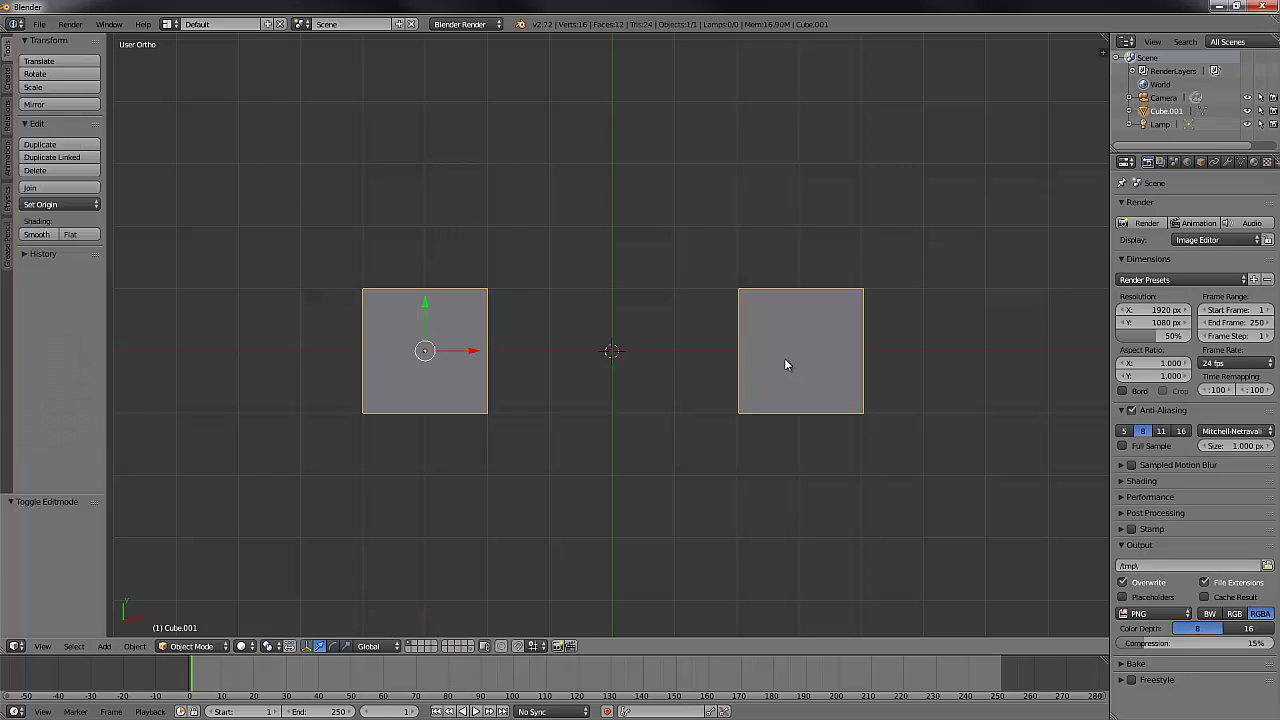
Switch to wireframe display in Edit Mode, box-select all geometry of both cubes, and try rotating it
key(Tab)
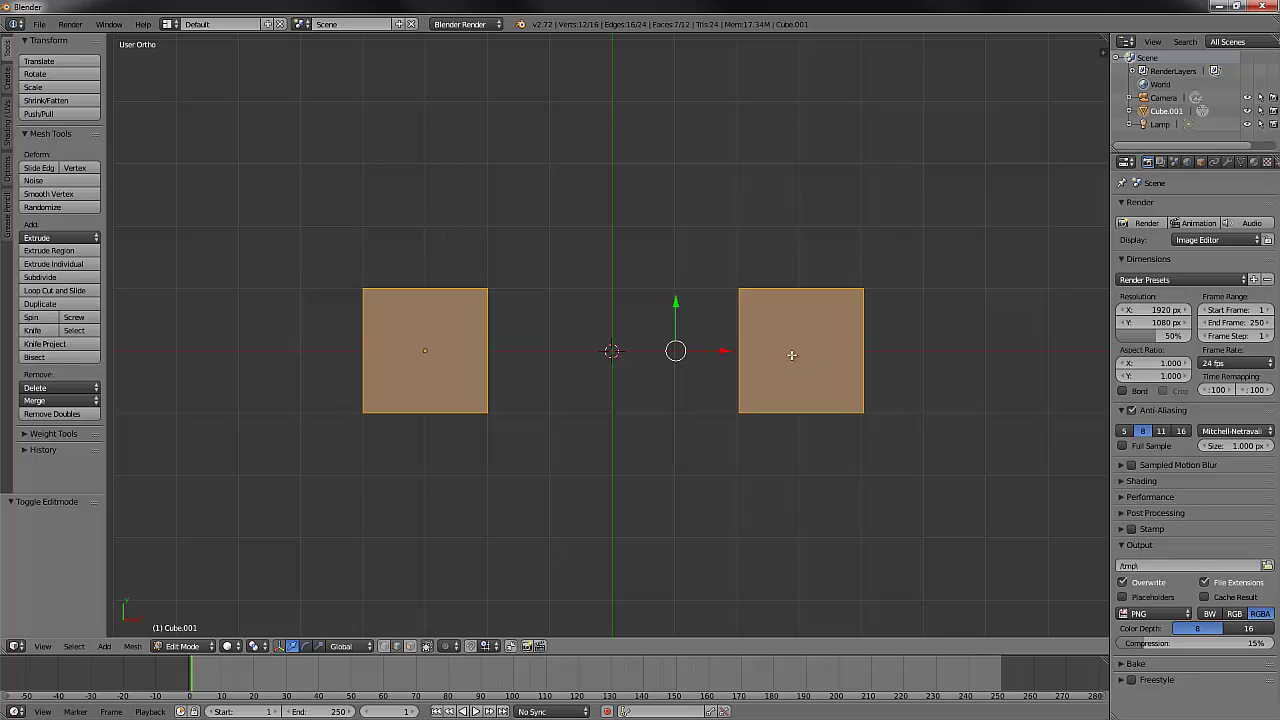
right_click(791, 355)
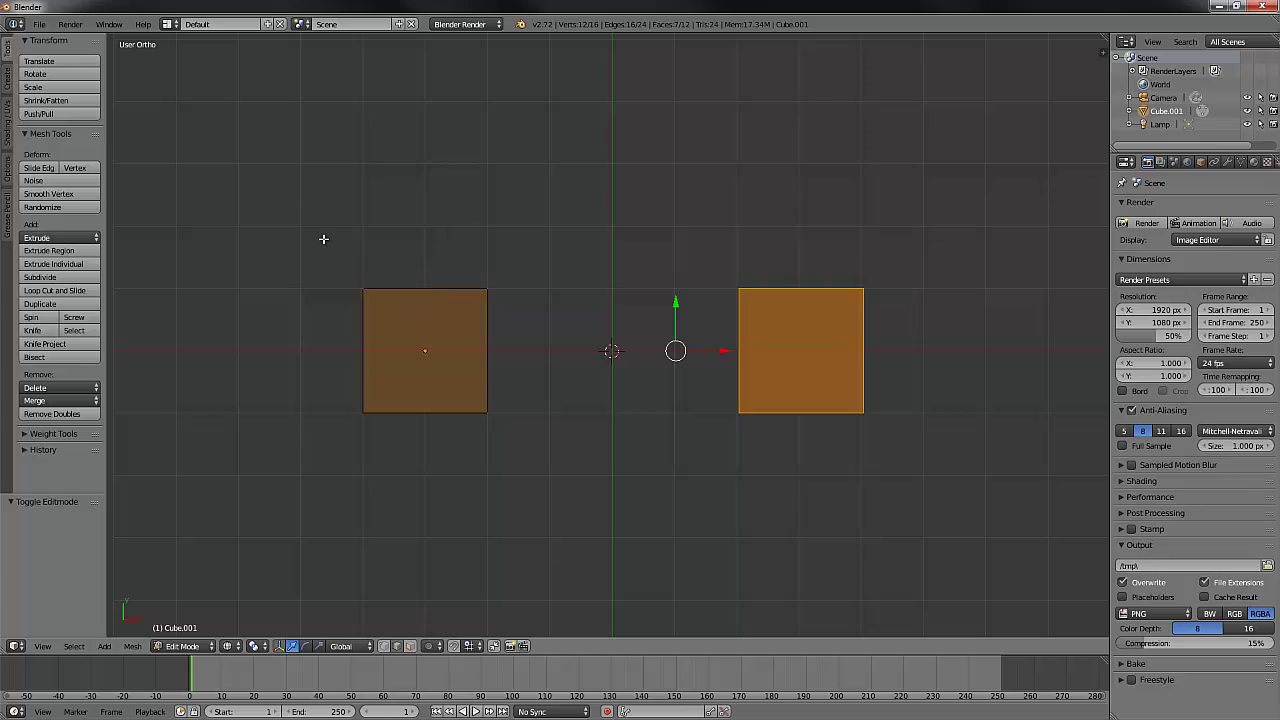
key(b)
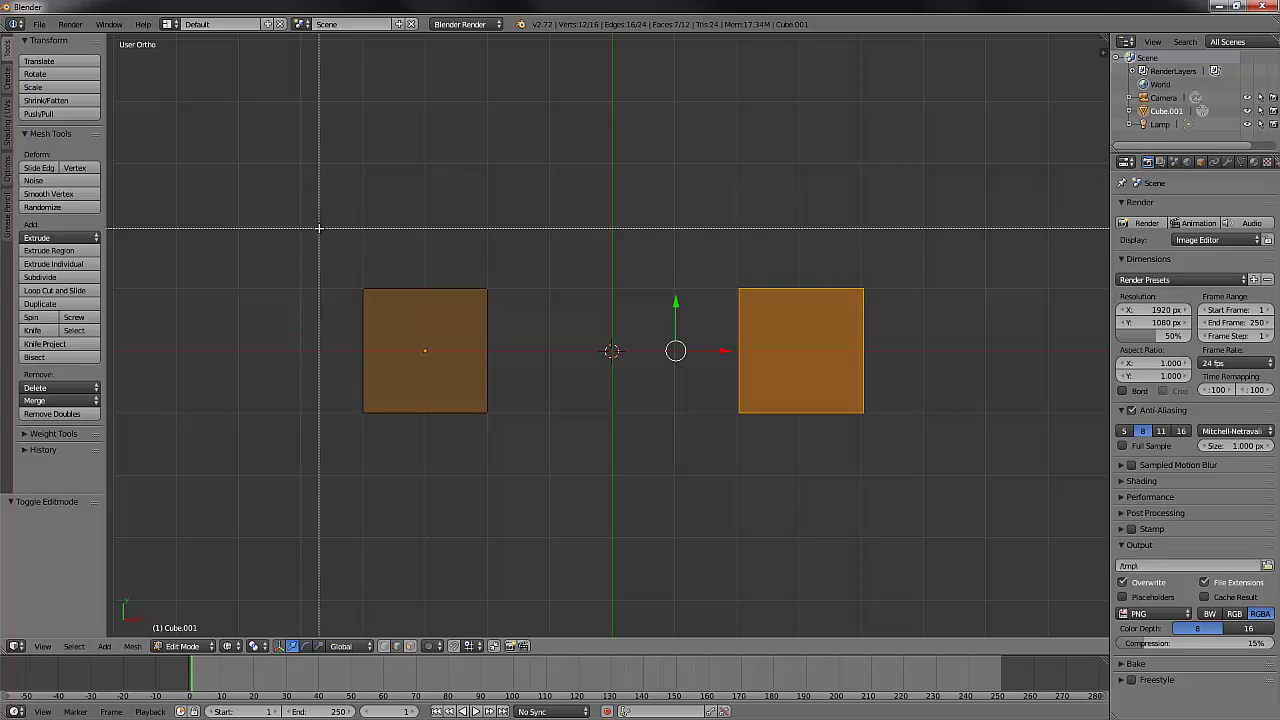
drag(319, 228, 920, 521)
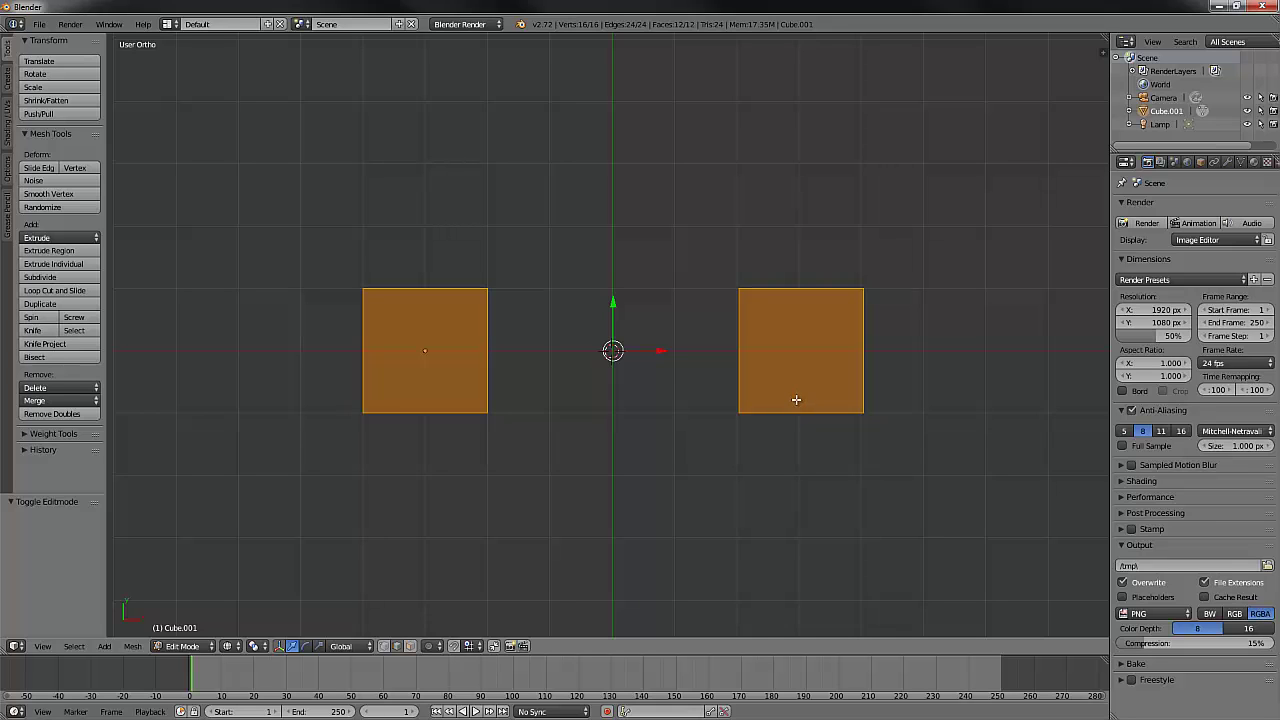
key(r)
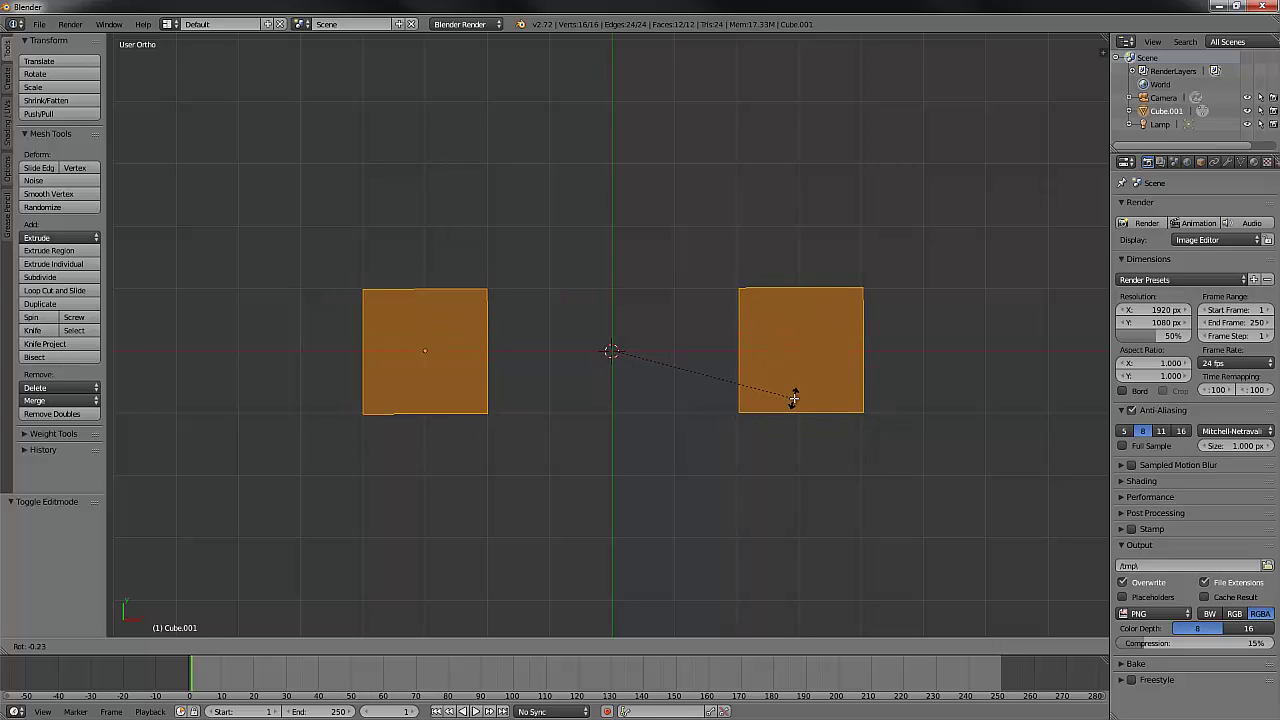
click(793, 398)
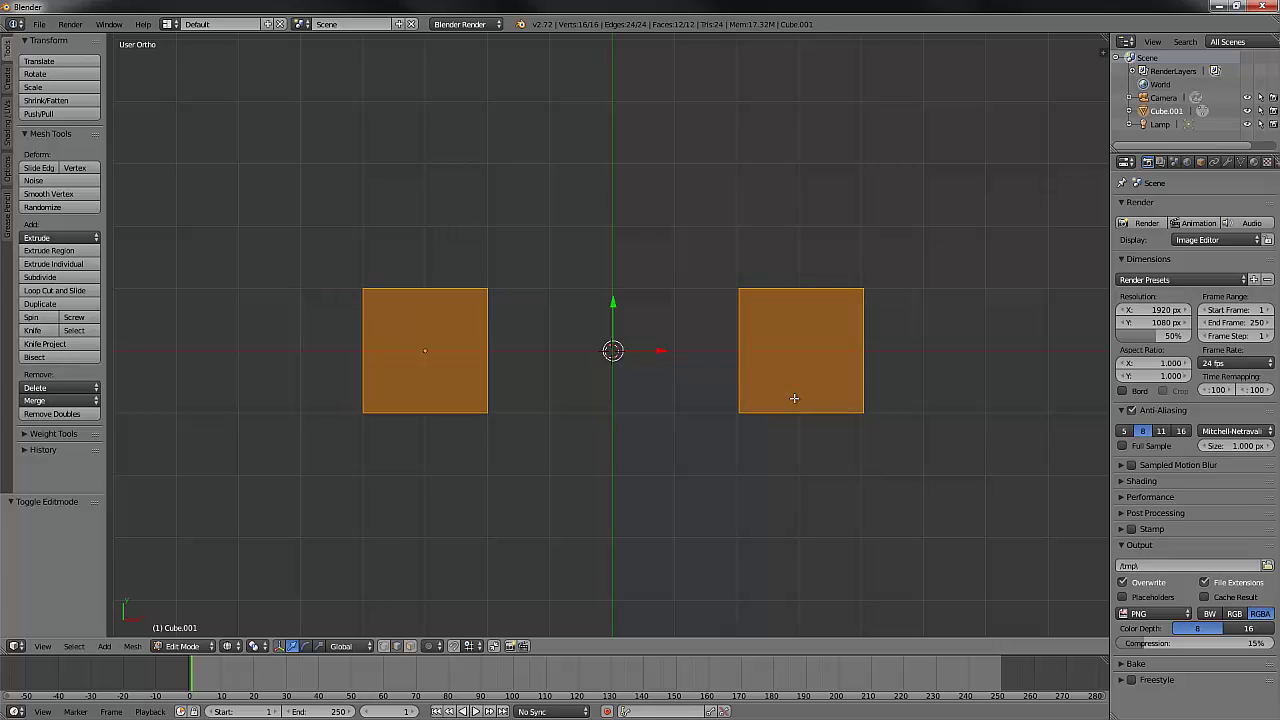
Select only the cube on the positive X side and subdivide it three times
key(a)
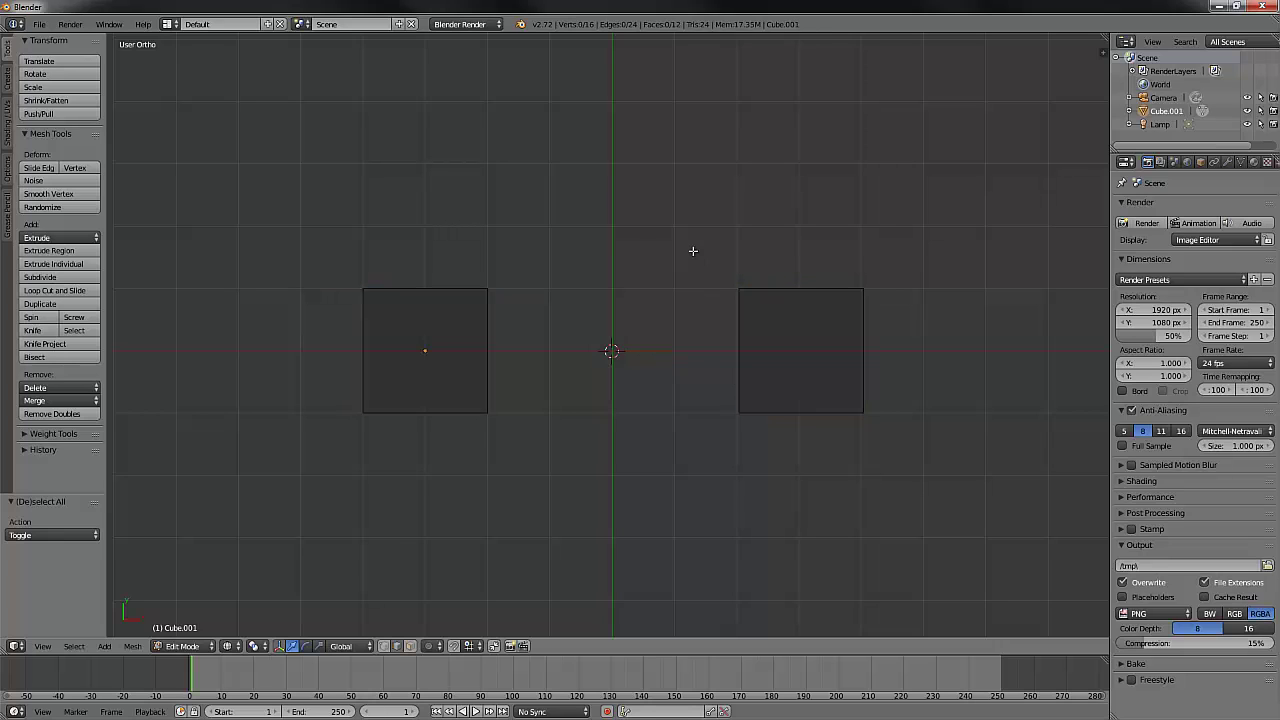
key(b)
drag(687, 238, 950, 468)
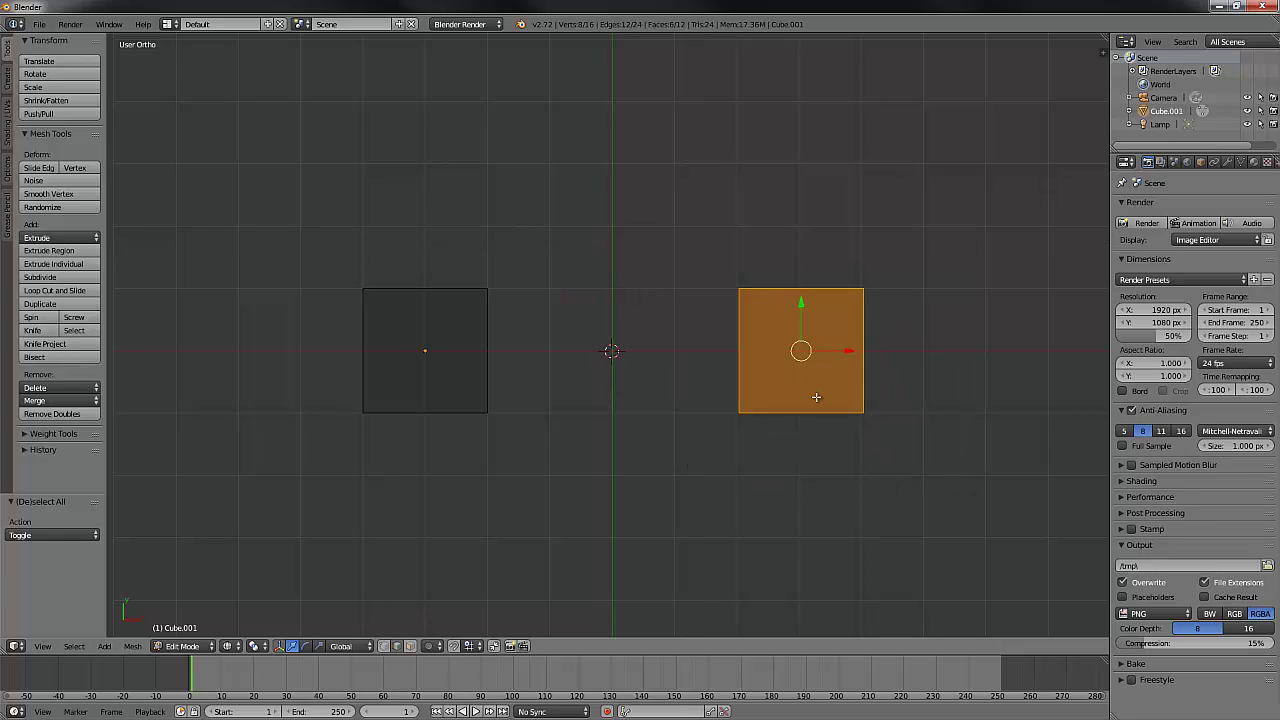
key(w)
click(819, 385)
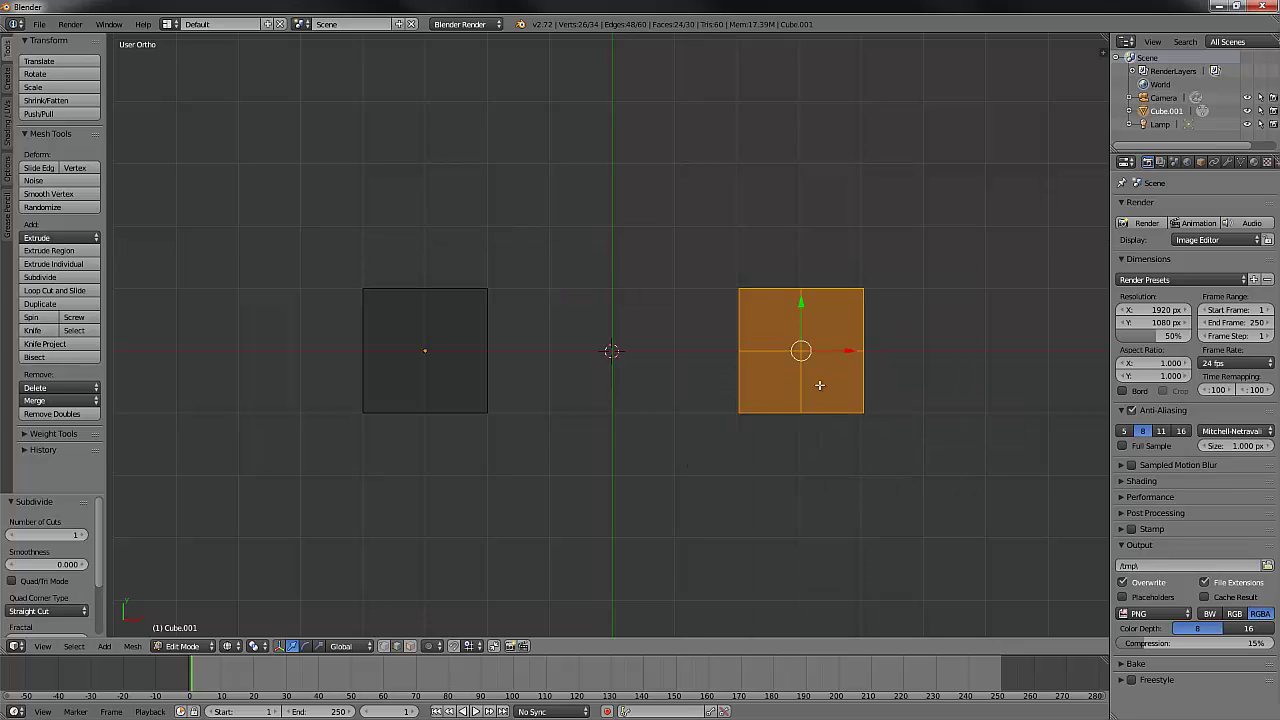
key(w)
click(819, 385)
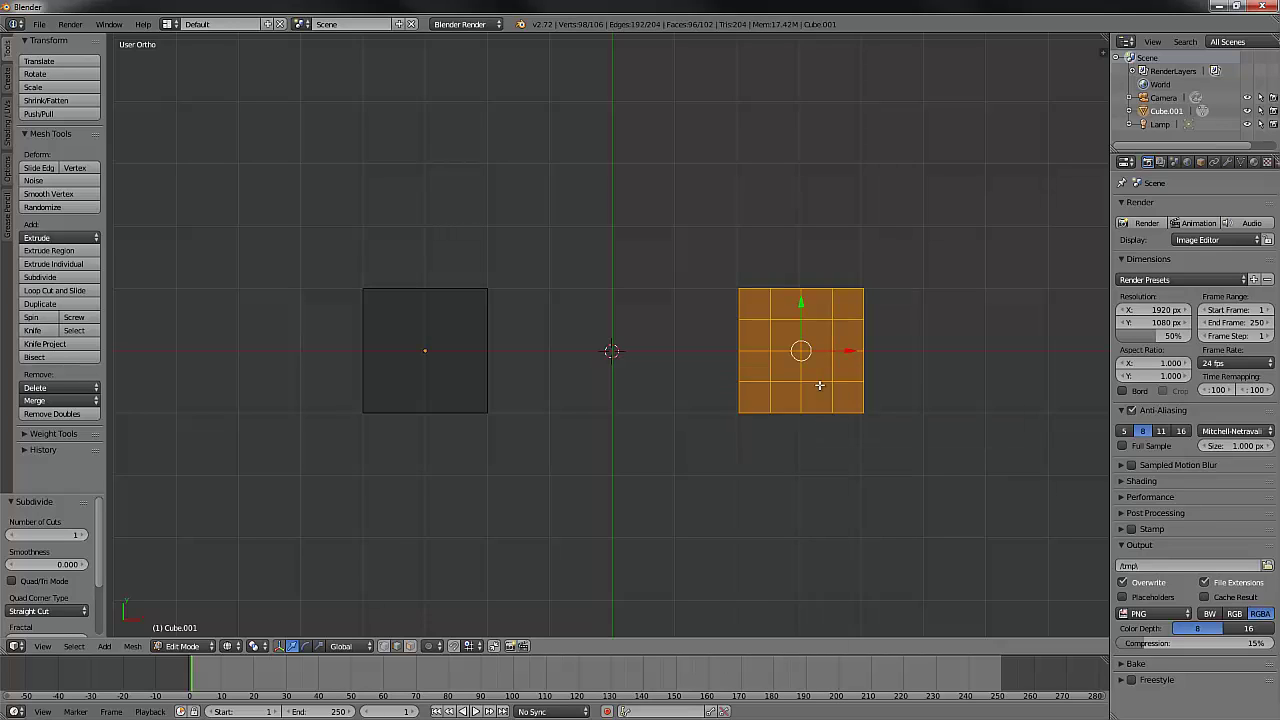
key(w)
click(819, 385)
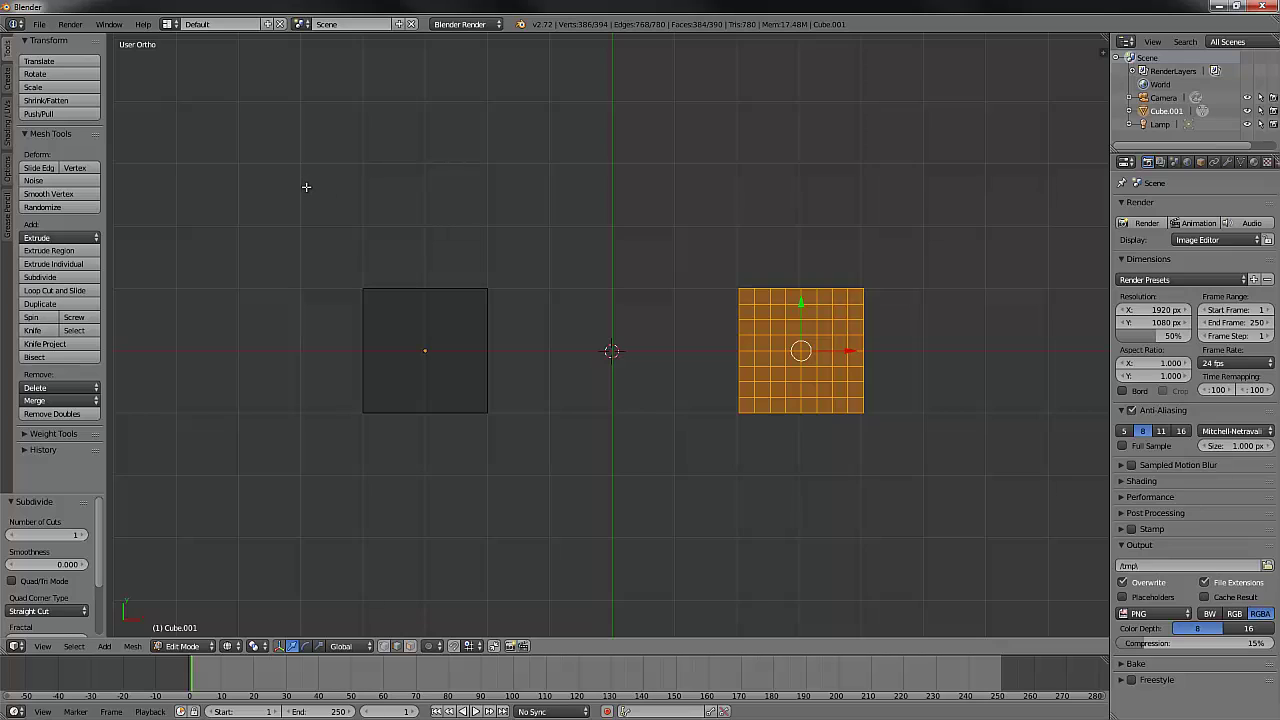
Box-select the plain cube together with the densely subdivided one and try rotating both
key(b)
drag(306, 190, 907, 483)
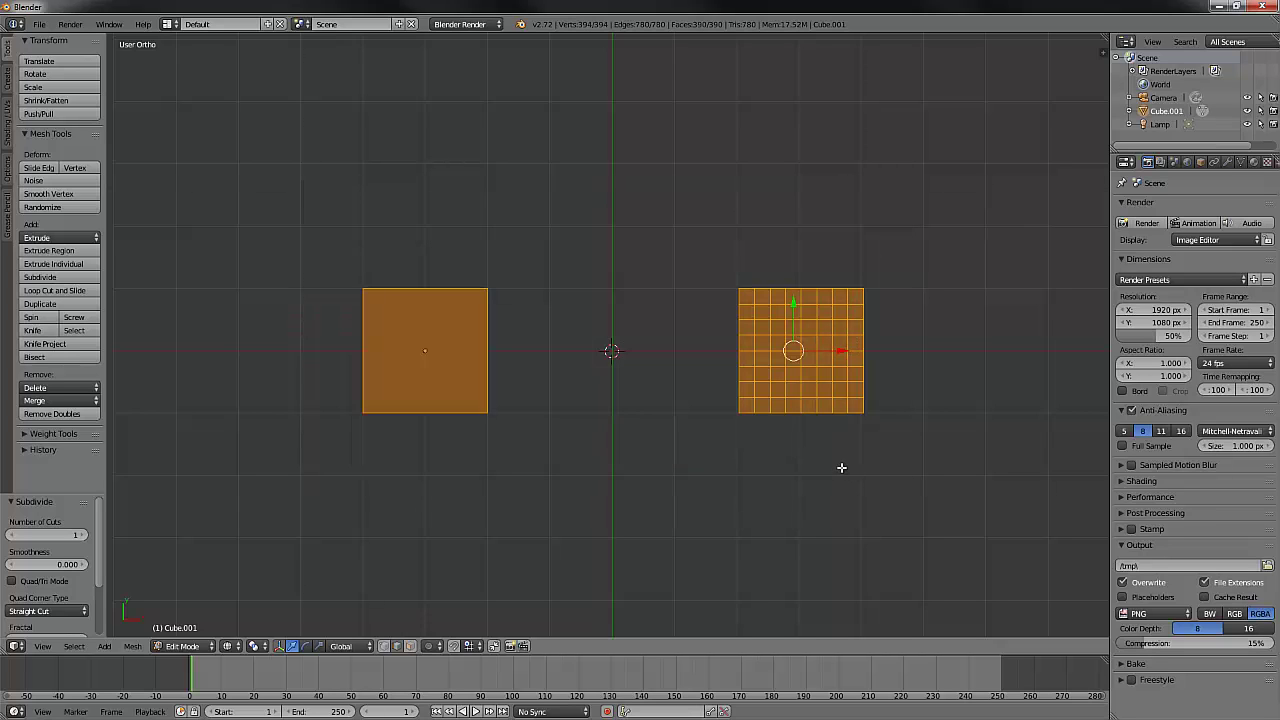
key(r)
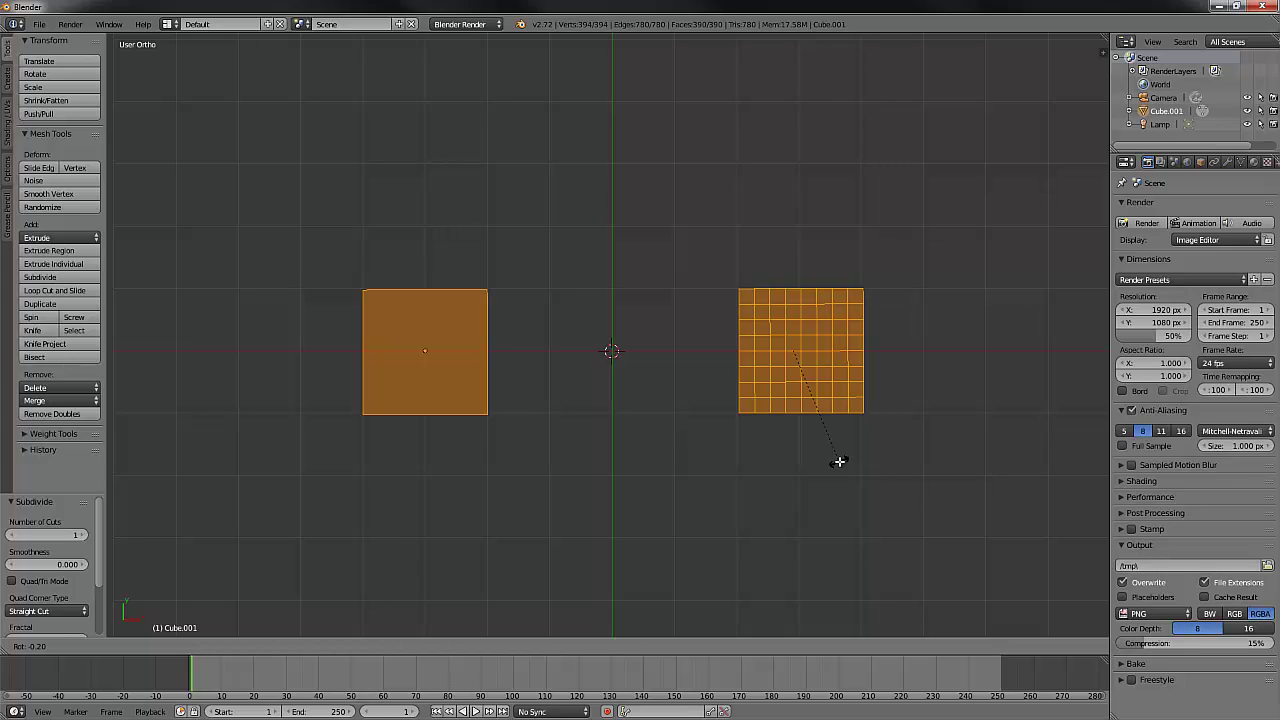
key(Escape)
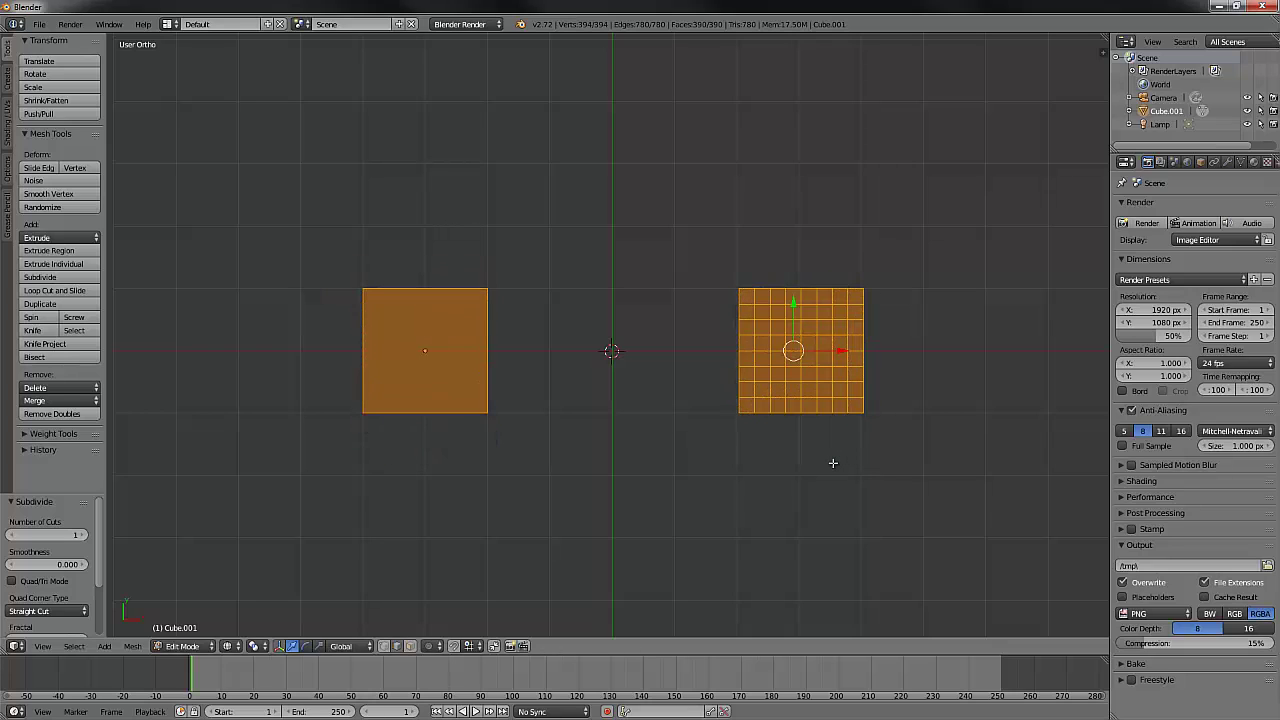
Undo the selection of both cubes and the last two subdivisions of the cube on the positive X side
key(ctrl+z)
key(ctrl+z)
key(ctrl+z)
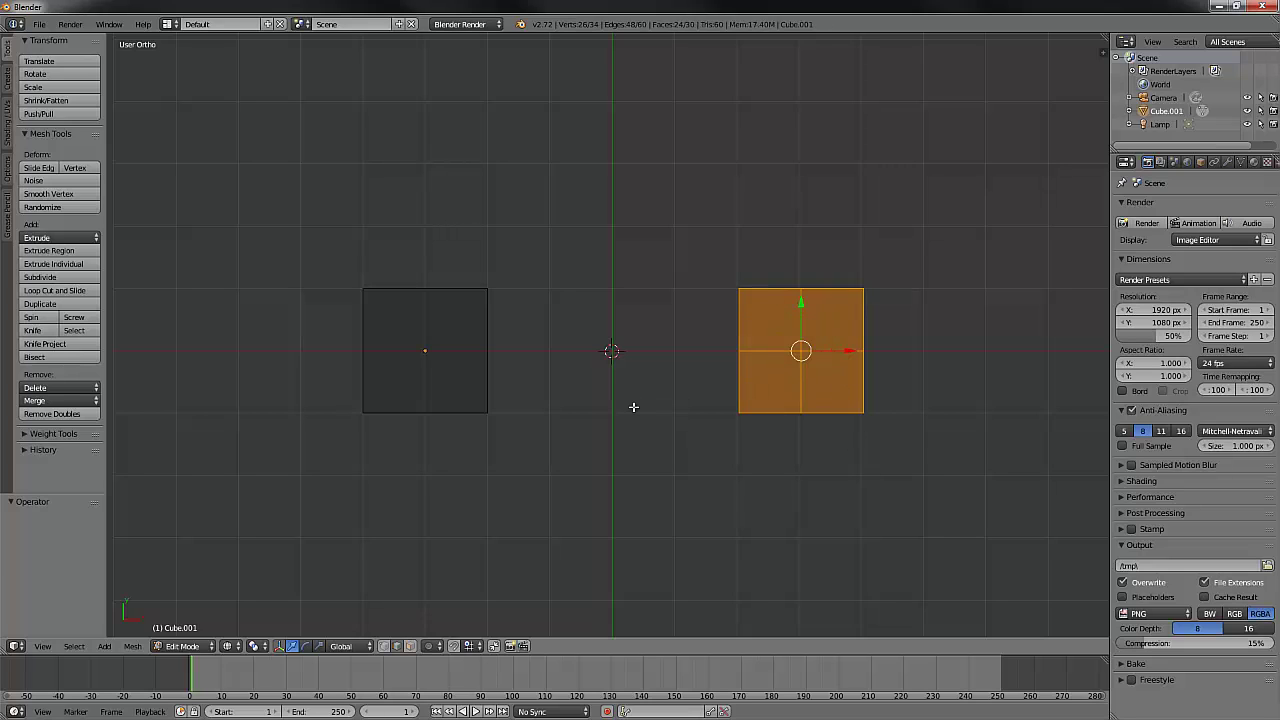
Box-select the plain cube and the once-subdivided cube, and try rotating both about their median point
key(b)
drag(309, 217, 925, 490)
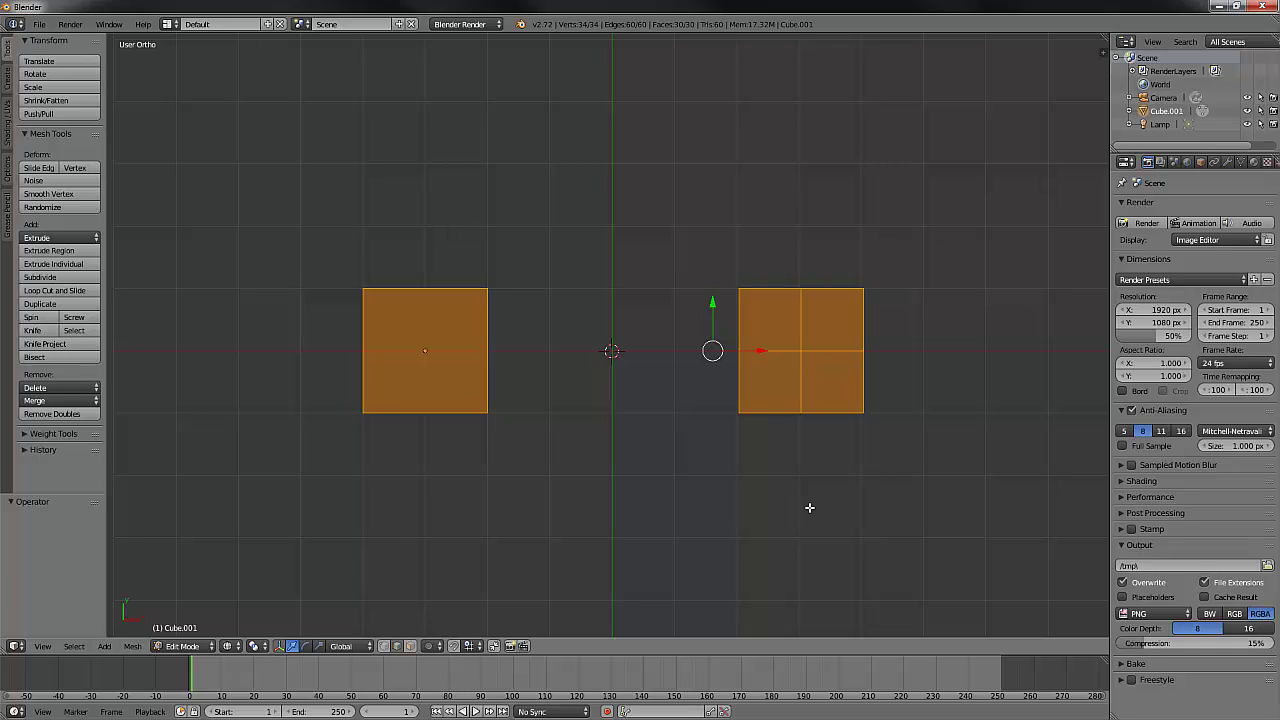
key(r)
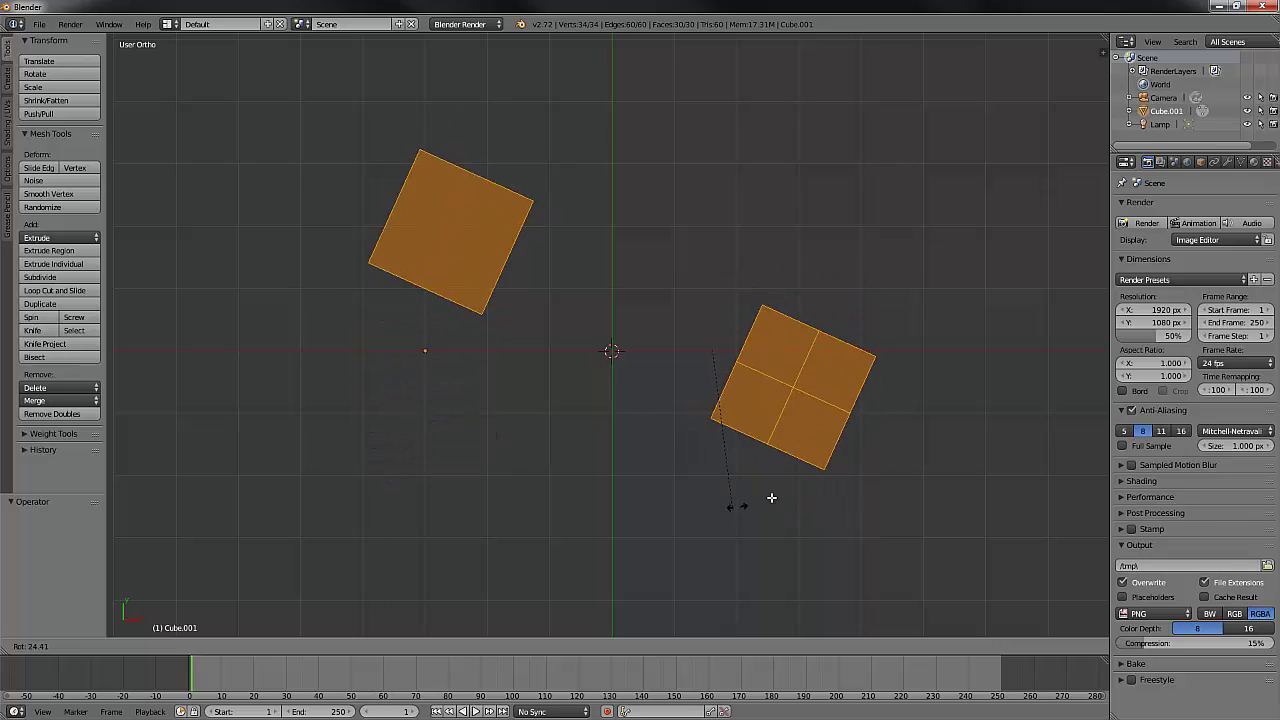
right_click(801, 472)
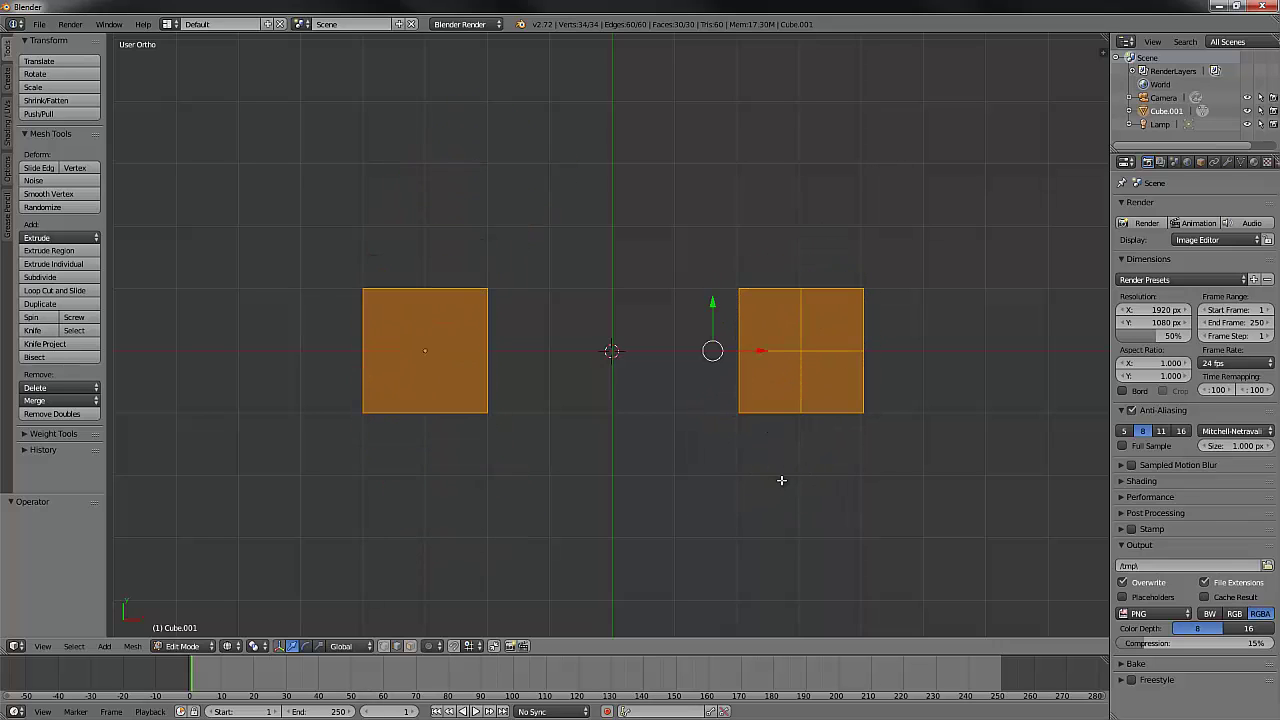